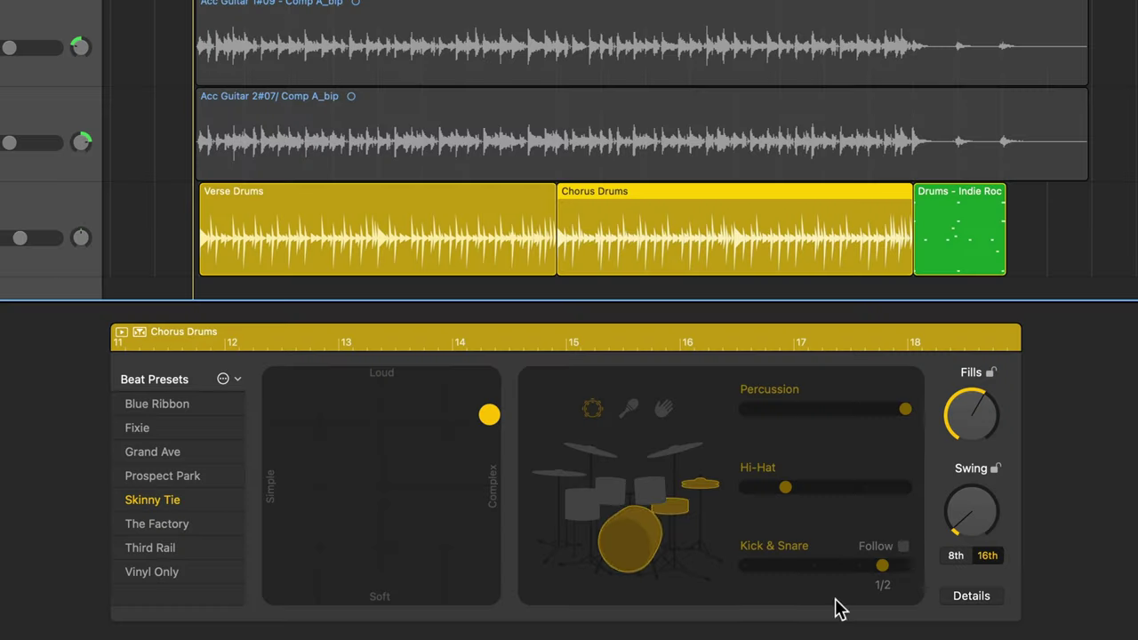
Enable Follow beside Kick & Snare so the Chorus Drums region follows the Bass track
{"action": "left_click", "coordinate": [903, 546]}
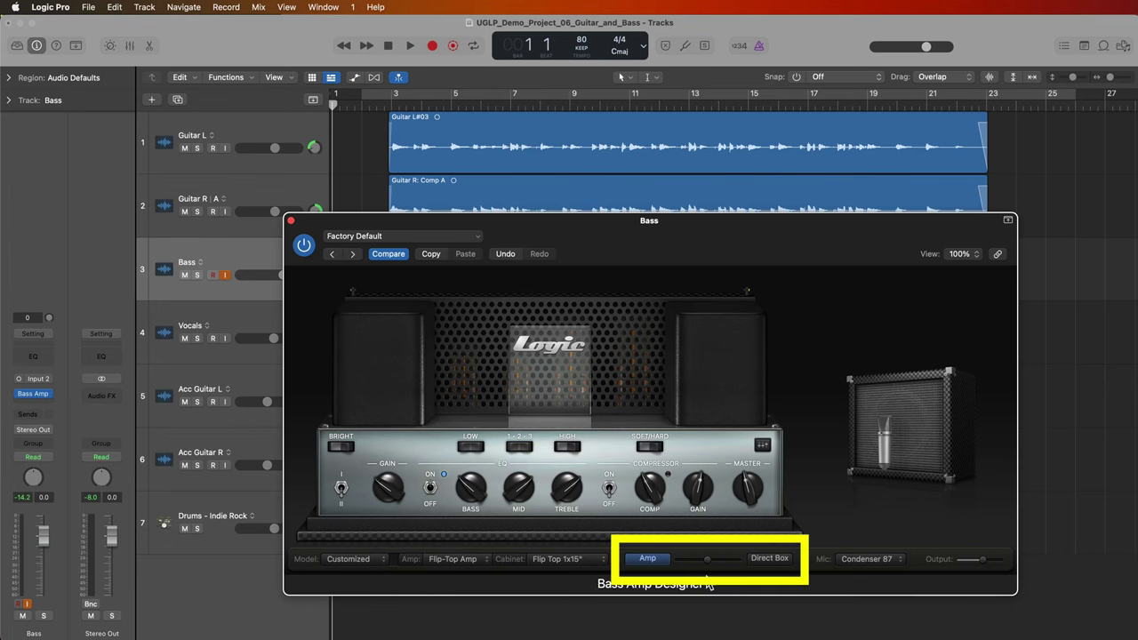
Push the blend to the amp side, audition Direct Box, then return to the Flip-Top Amp sound
{"action": "left_click", "coordinate": [654, 566]}
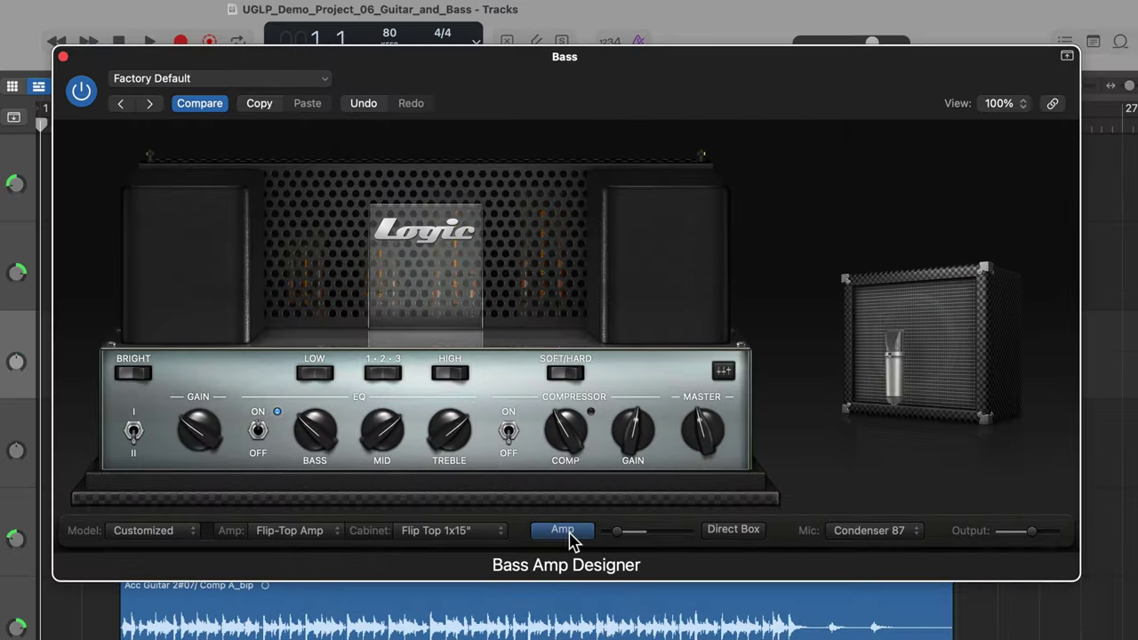
{"action": "left_click", "coordinate": [716, 533]}
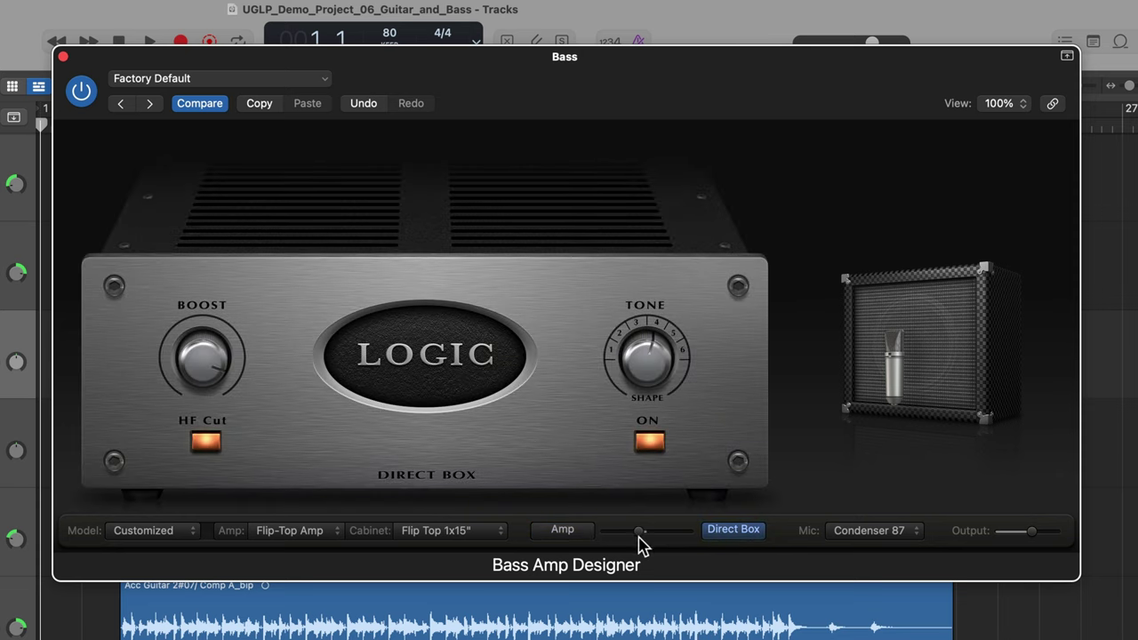
{"action": "left_click", "coordinate": [563, 530]}
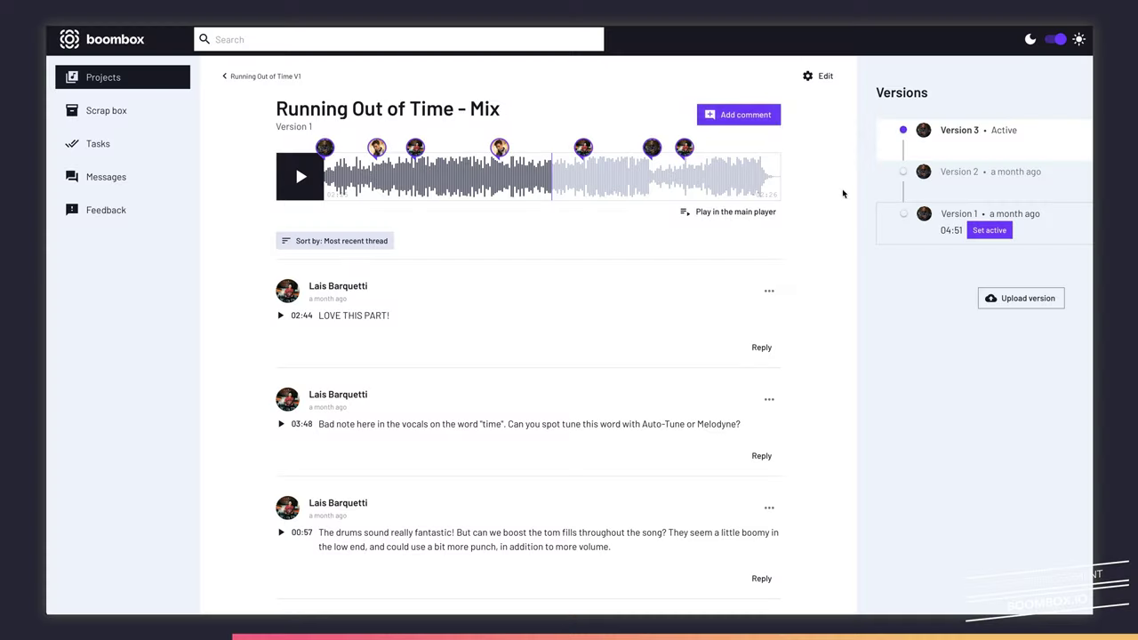
Add a comment on the mix reading 'Vocals need a little more high end he'
{"action": "left_click", "coordinate": [741, 113]}
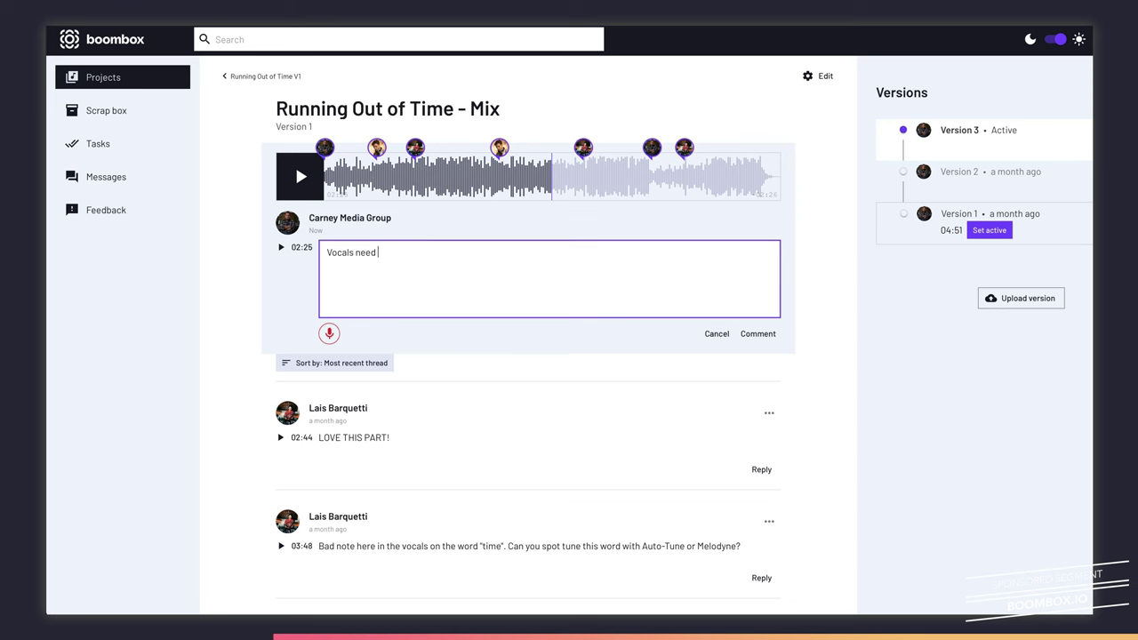
{"action": "type", "text": "Vocals need a little more high end he"}
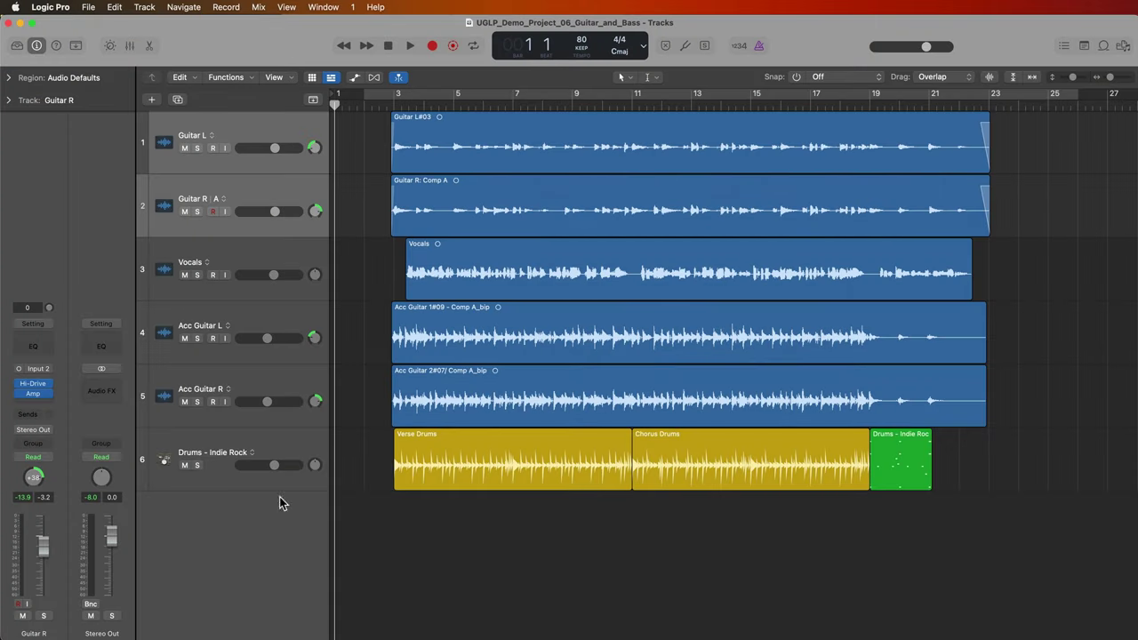
Create a new audio track and move it to third position, between Guitar R and Vocals
{"action": "double_click", "coordinate": [251, 514]}
{"action": "left_click_drag", "start_coordinate": [234, 501], "coordinate": [255, 269]}
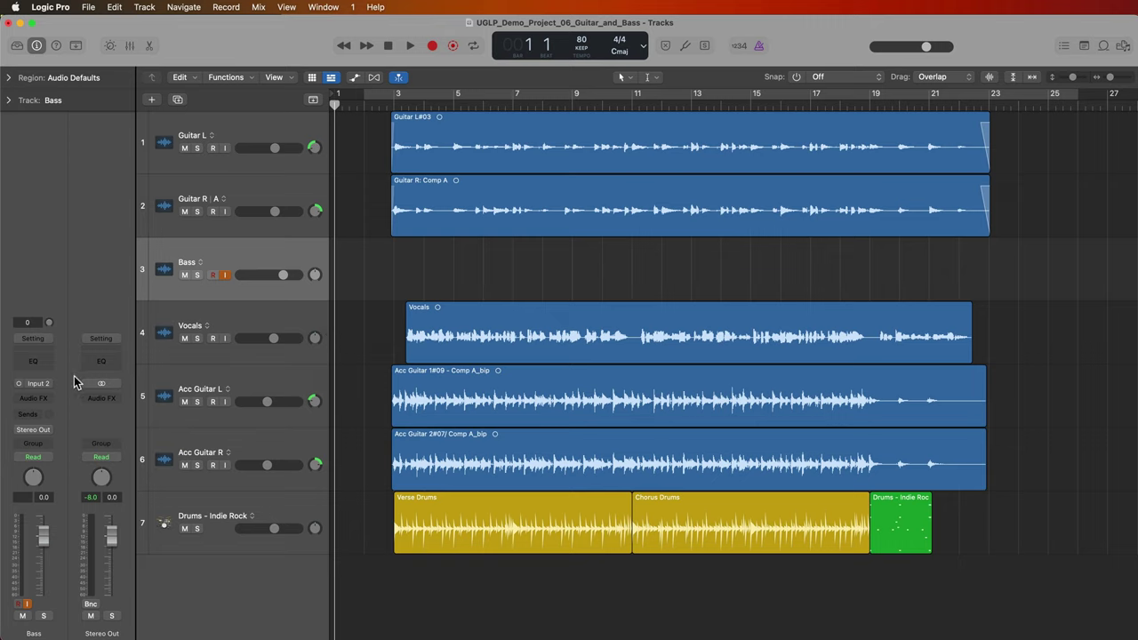
{"action": "left_click", "coordinate": [684, 45]}
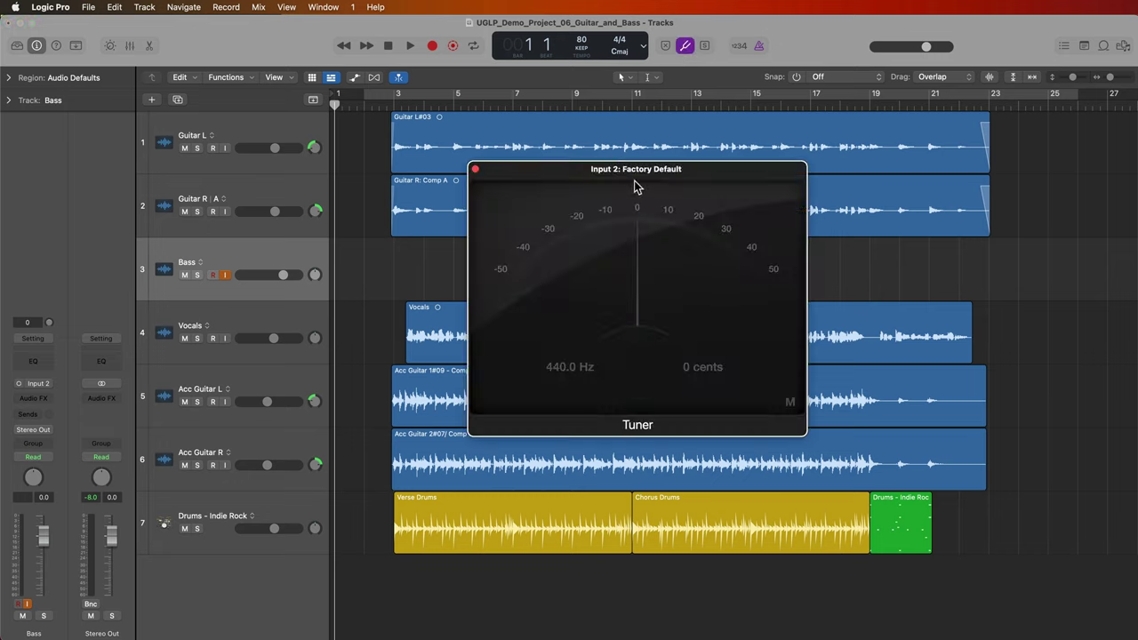
{"action": "left_click_drag", "start_coordinate": [610, 173], "coordinate": [566, 198]}
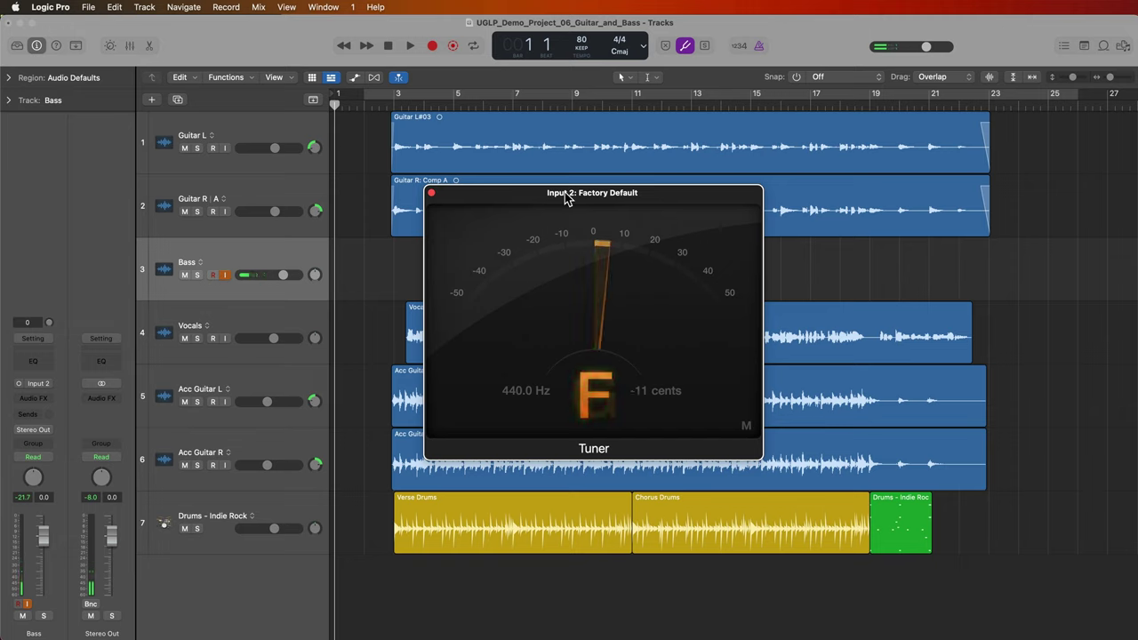
{"action": "left_click", "coordinate": [225, 275]}
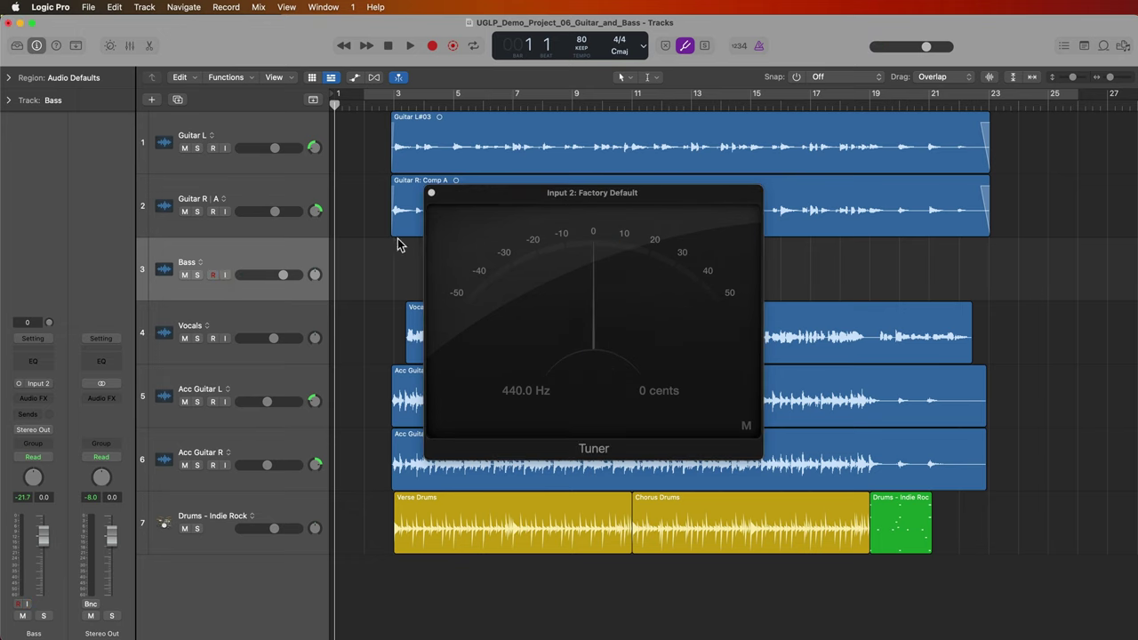
{"action": "left_click", "coordinate": [432, 192]}
{"action": "left_click", "coordinate": [225, 275]}
{"action": "scroll", "coordinate": [274, 245], "scroll_direction": "right", "scroll_amount": 1}
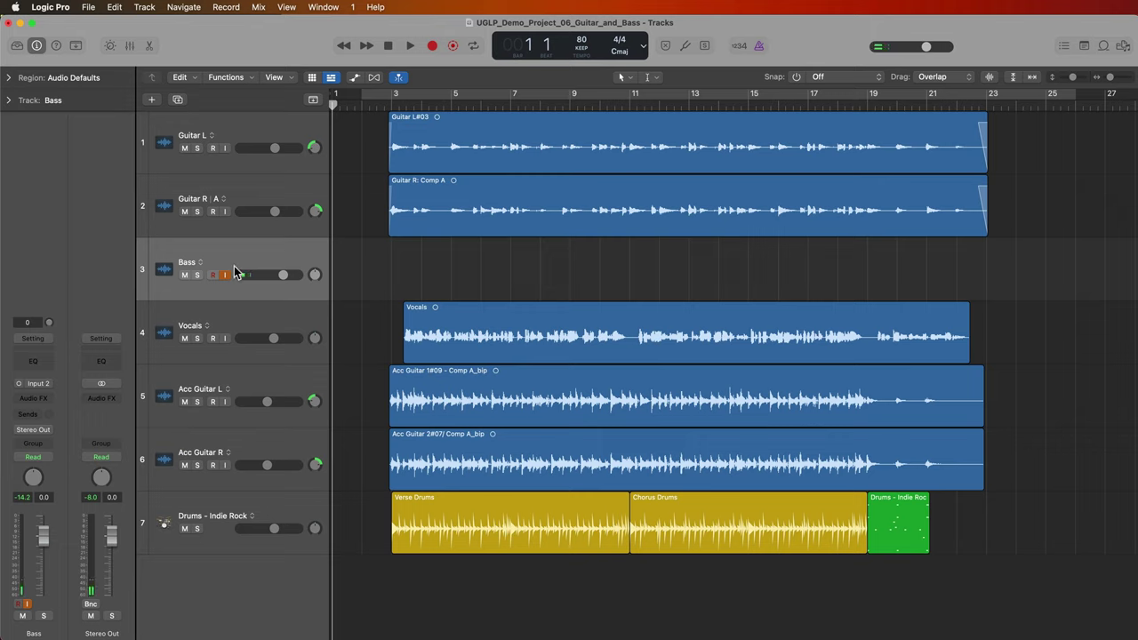
Insert a mono Bass Amp Designer from Amps and Pedals into the Bass channel's Audio FX slot
{"action": "left_click", "coordinate": [47, 405]}
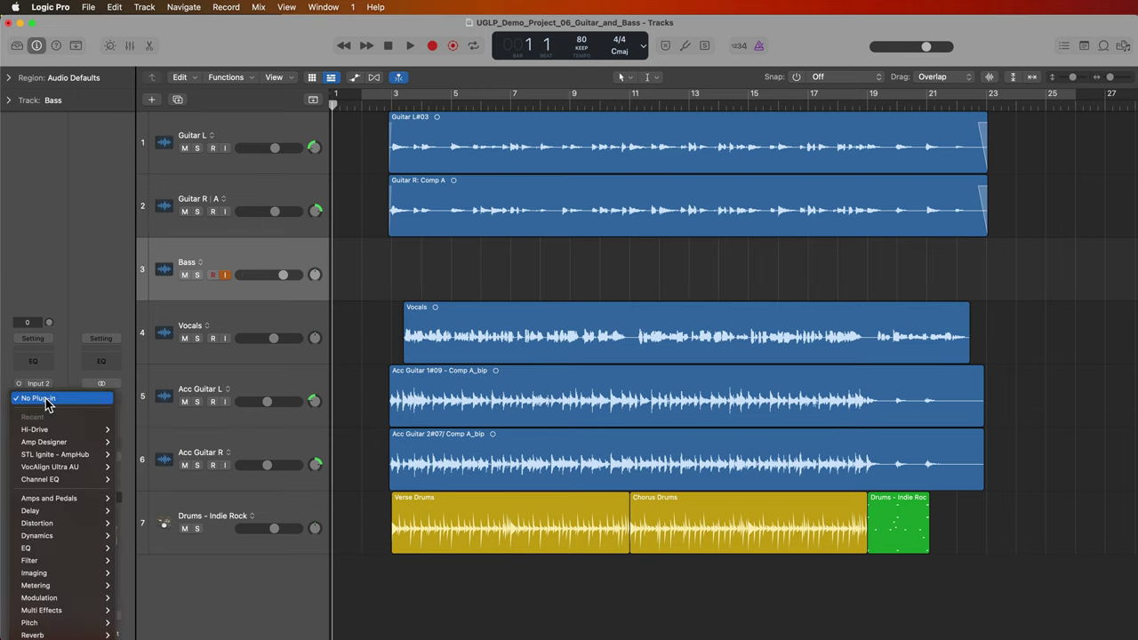
{"action": "mouse_move", "coordinate": [68, 499]}
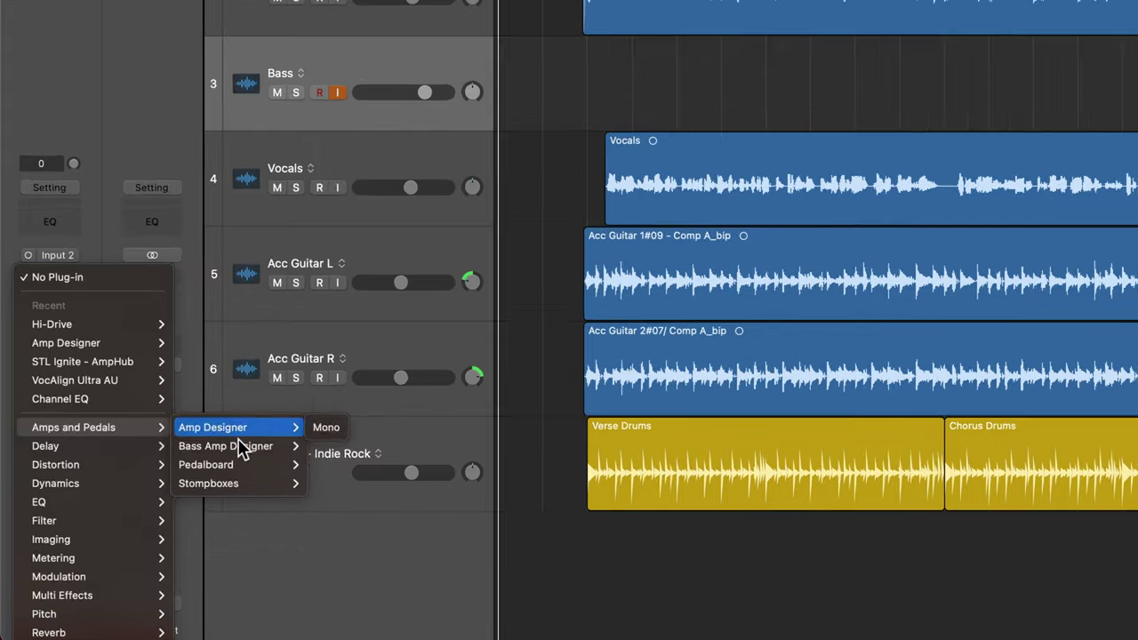
{"action": "mouse_move", "coordinate": [219, 479]}
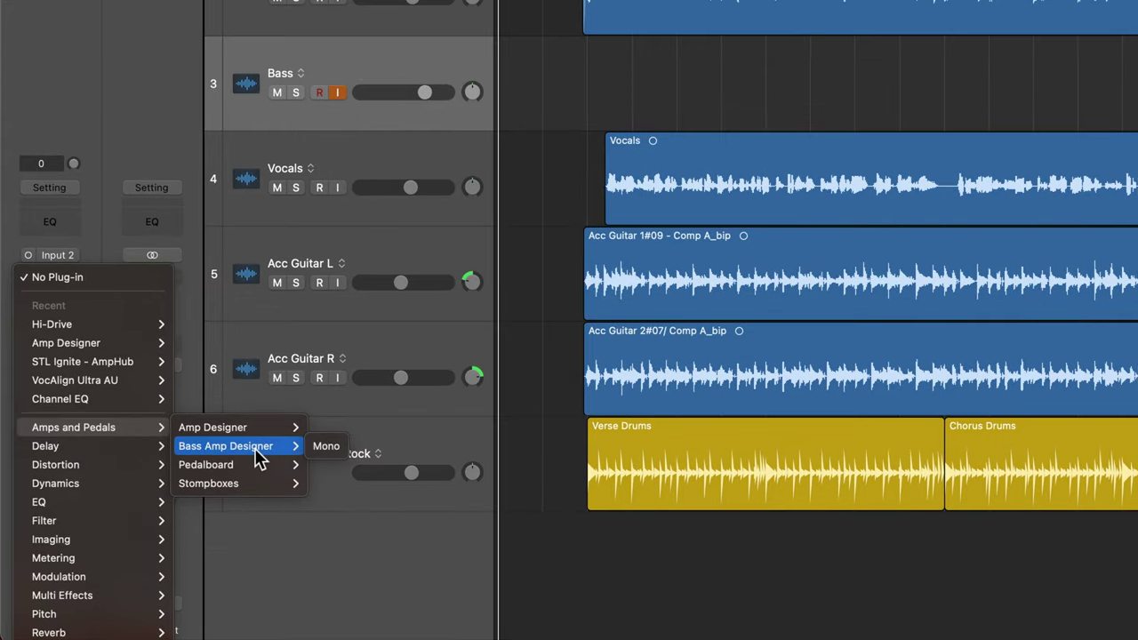
{"action": "left_click", "coordinate": [319, 447]}
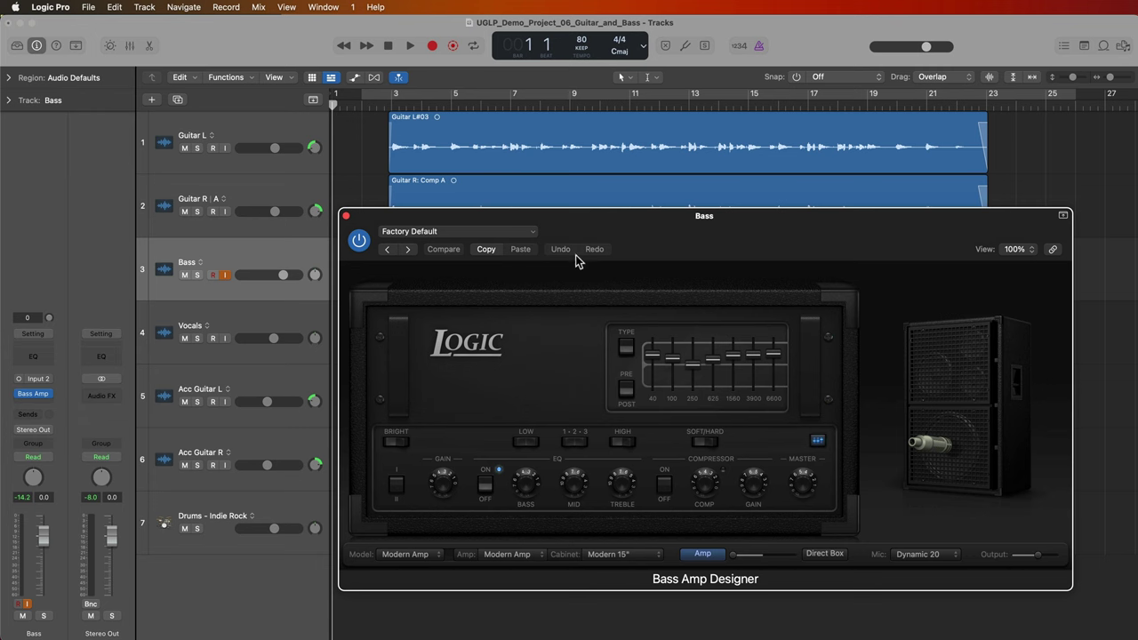
Audition the Classic Amp, Flip-Top Amp and Direct Box models, settling on Flip-Top Amp
{"action": "left_click_drag", "start_coordinate": [591, 217], "coordinate": [593, 49]}
{"action": "left_click", "coordinate": [432, 395]}
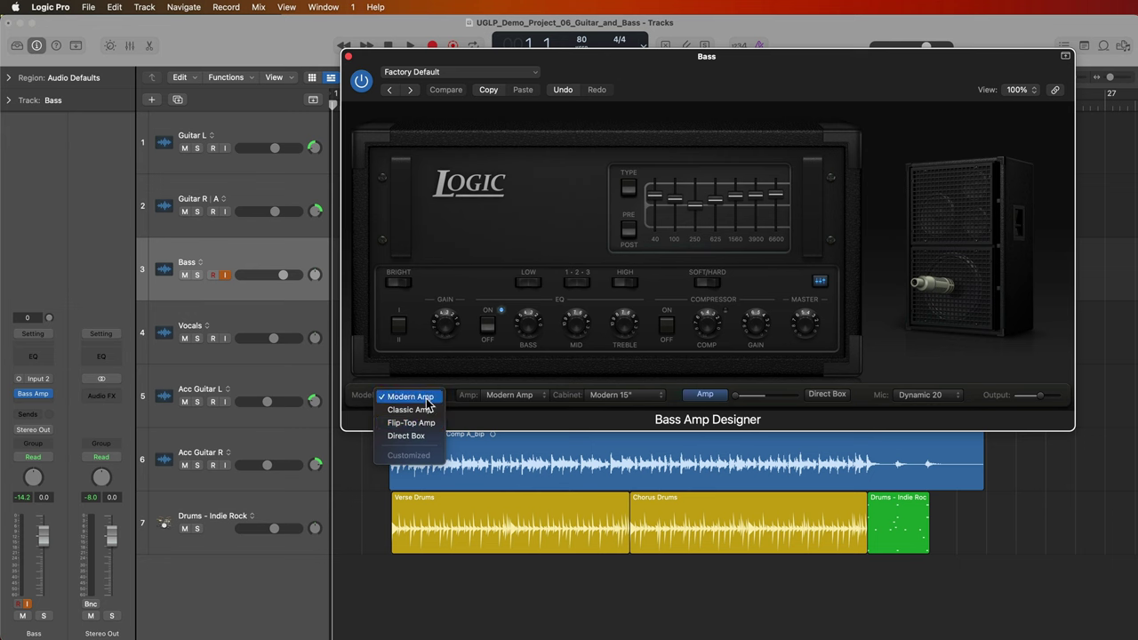
{"action": "left_click", "coordinate": [427, 410]}
{"action": "left_click", "coordinate": [433, 399]}
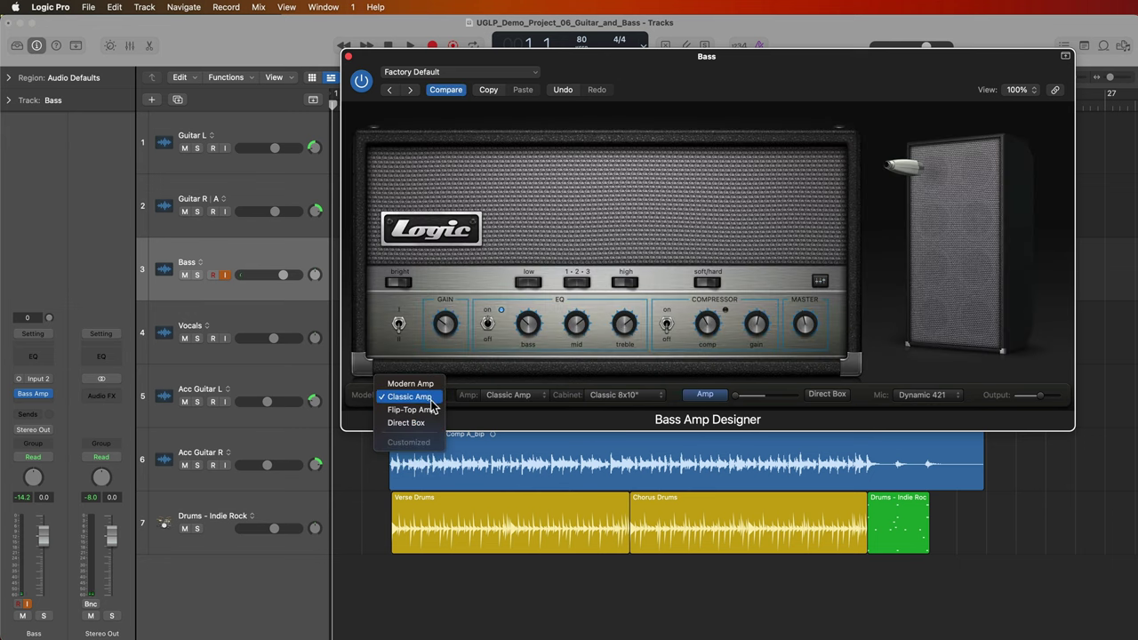
{"action": "left_click", "coordinate": [431, 409]}
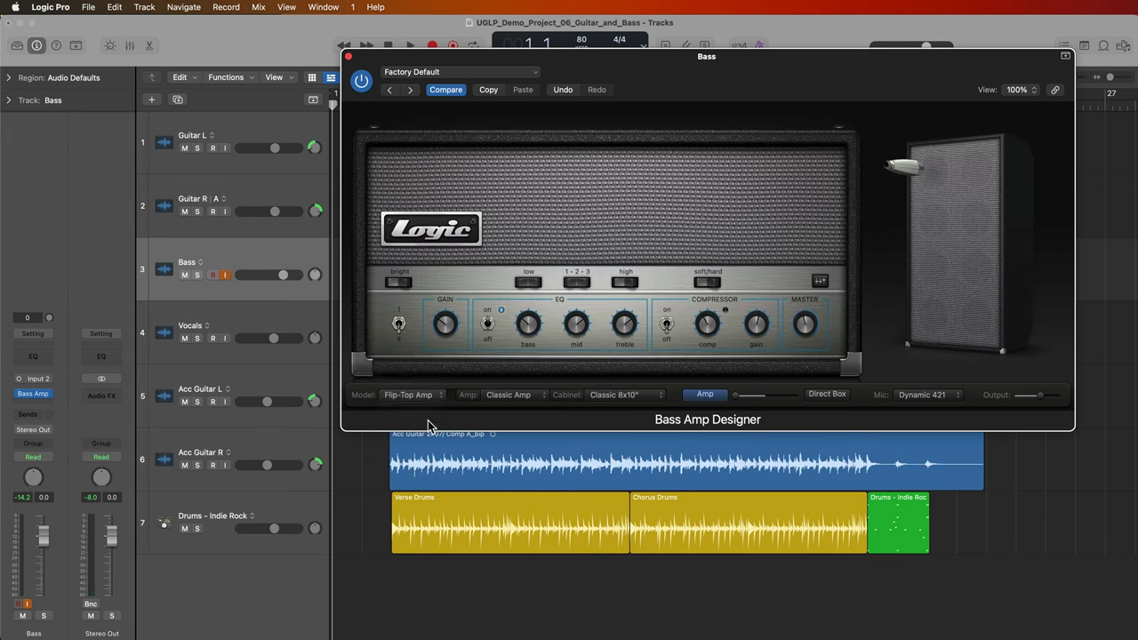
{"action": "left_click", "coordinate": [428, 399]}
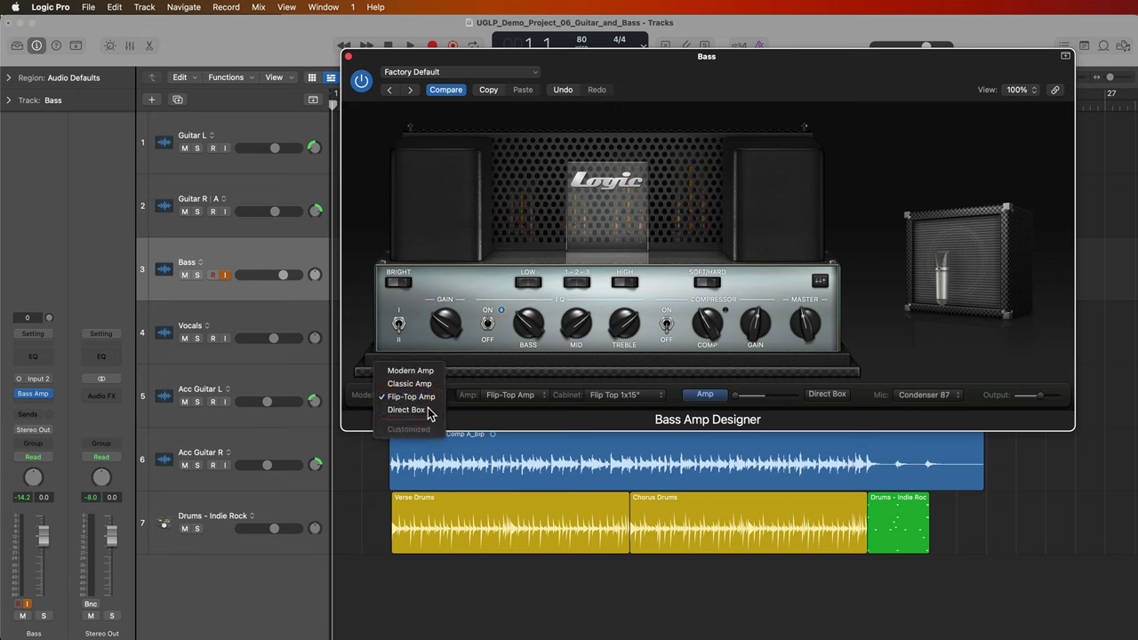
{"action": "left_click", "coordinate": [432, 413]}
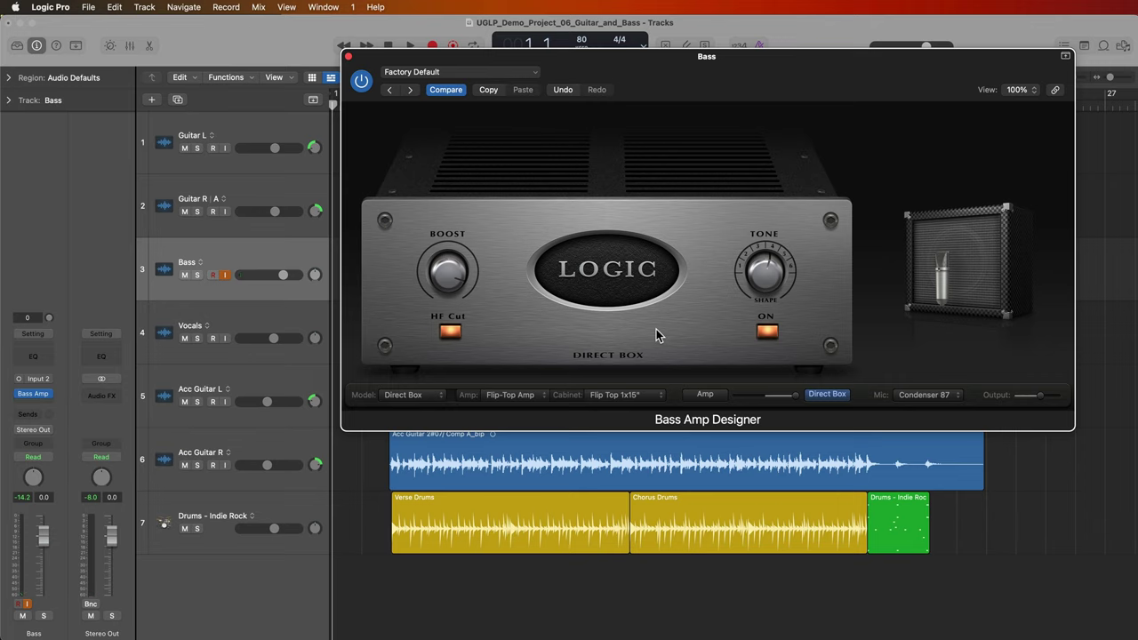
{"action": "left_click", "coordinate": [438, 395]}
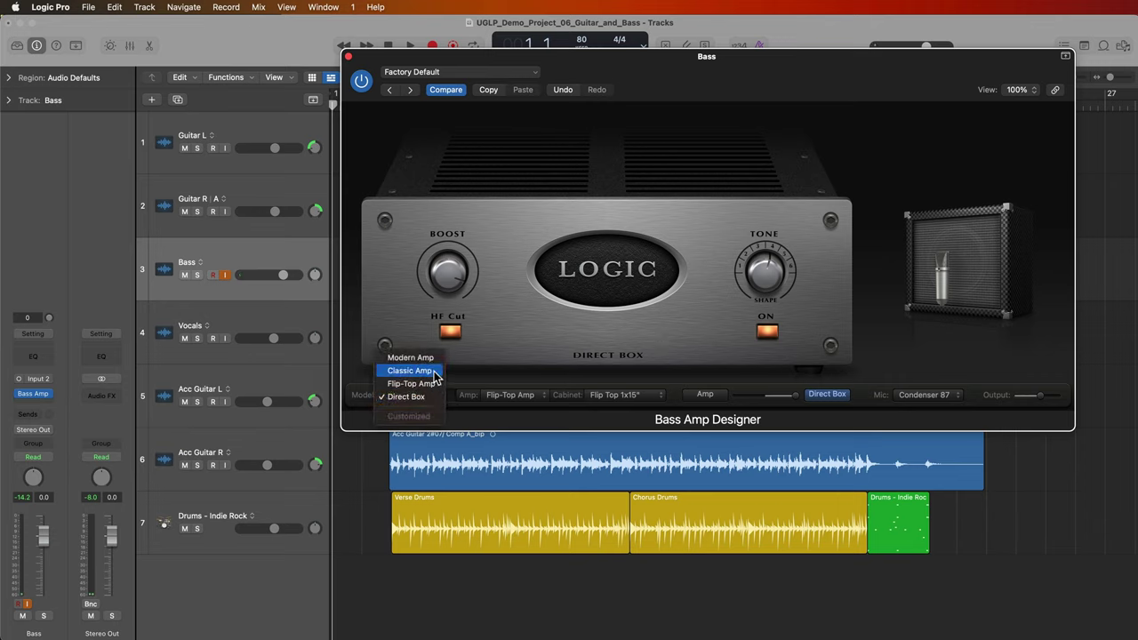
{"action": "left_click", "coordinate": [434, 383]}
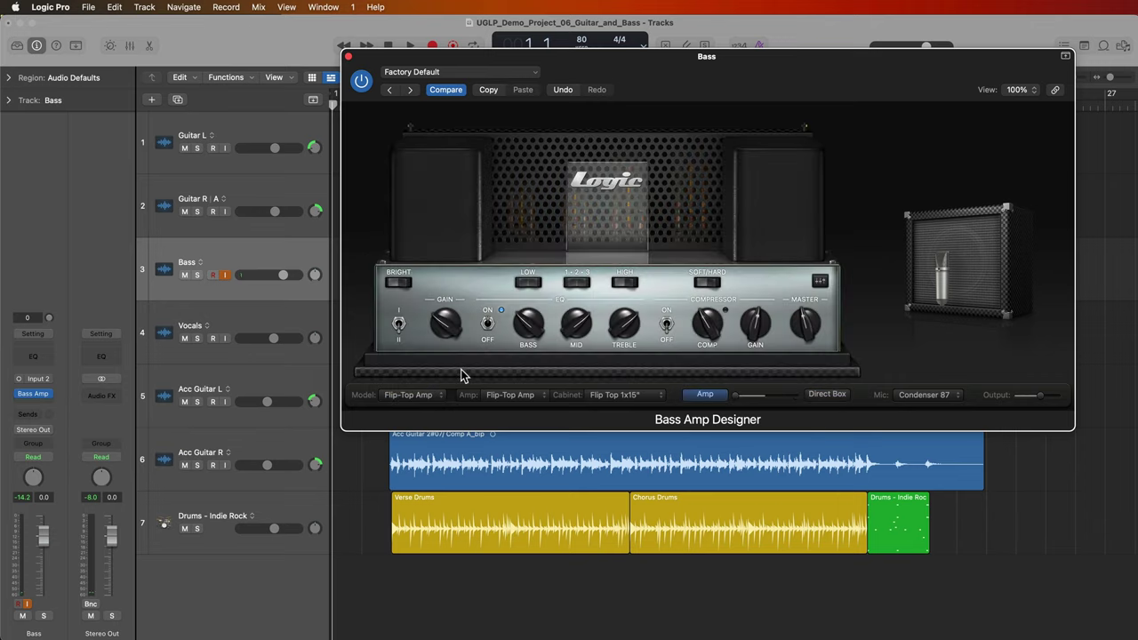
{"action": "left_click", "coordinate": [610, 394]}
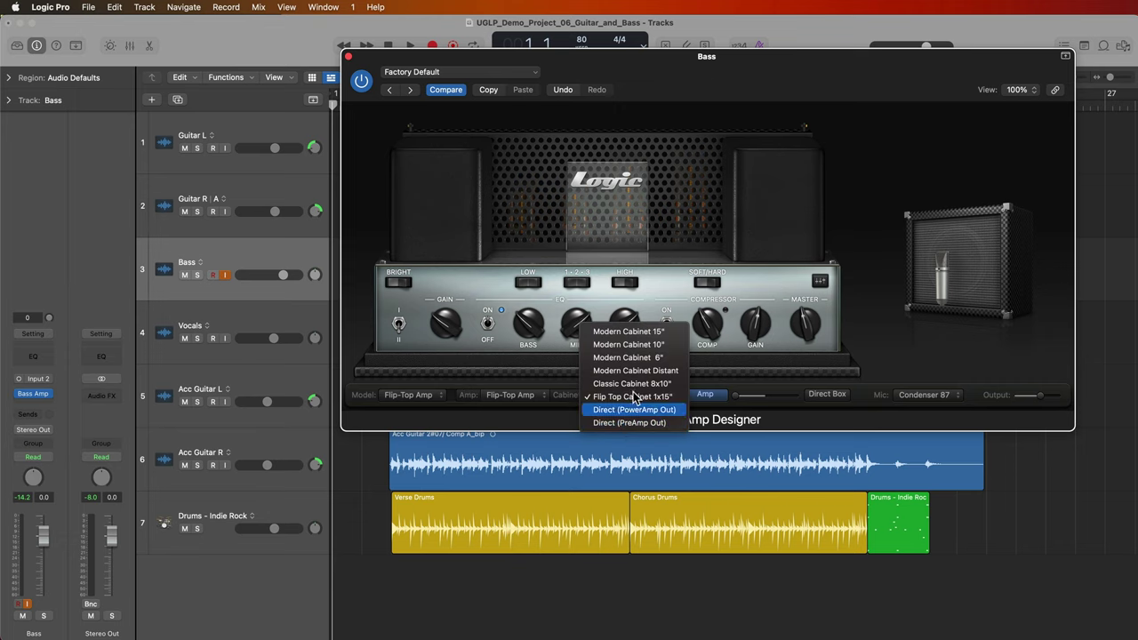
Dismiss the cabinet and amp head lists, keeping the Flip-Top Amp model
{"action": "left_click", "coordinate": [530, 404]}
{"action": "left_click", "coordinate": [531, 402]}
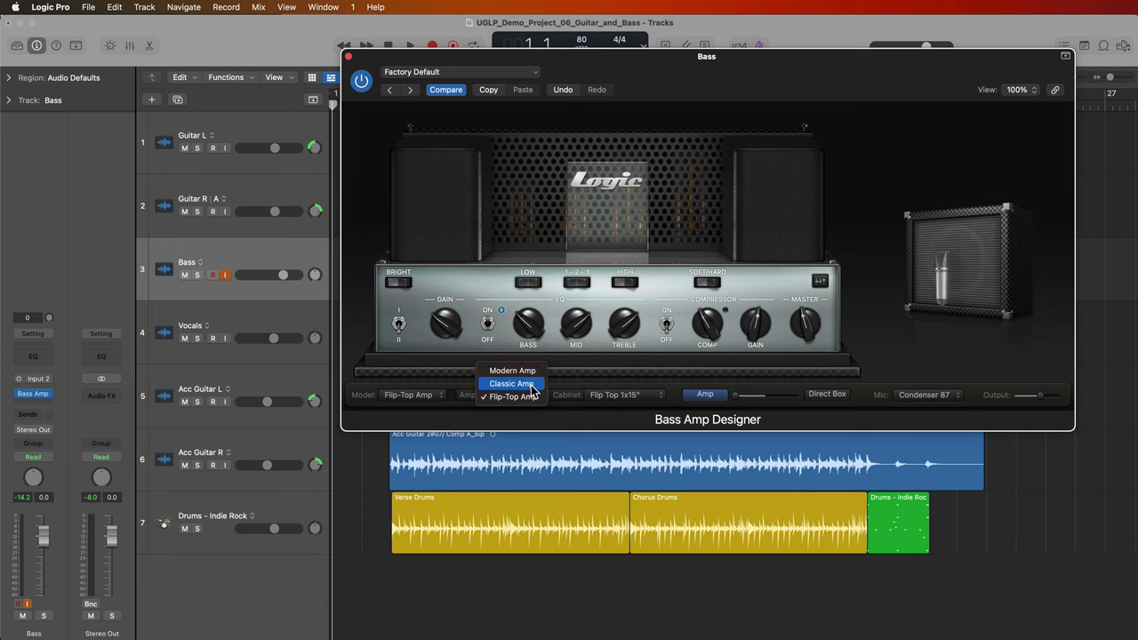
{"action": "left_click", "coordinate": [539, 416]}
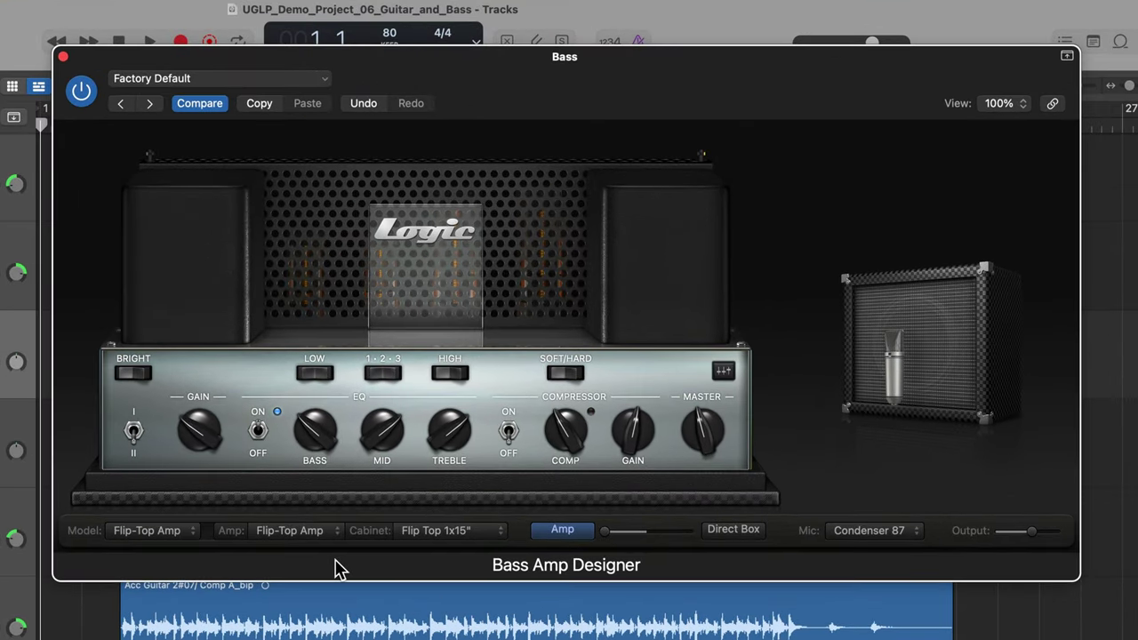
Shift the amp/direct-box blend toward the direct box, comparing the Direct Box and Amp sounds
{"action": "left_click_drag", "start_coordinate": [605, 533], "coordinate": [634, 543]}
{"action": "left_click", "coordinate": [720, 531]}
{"action": "left_click", "coordinate": [576, 531]}
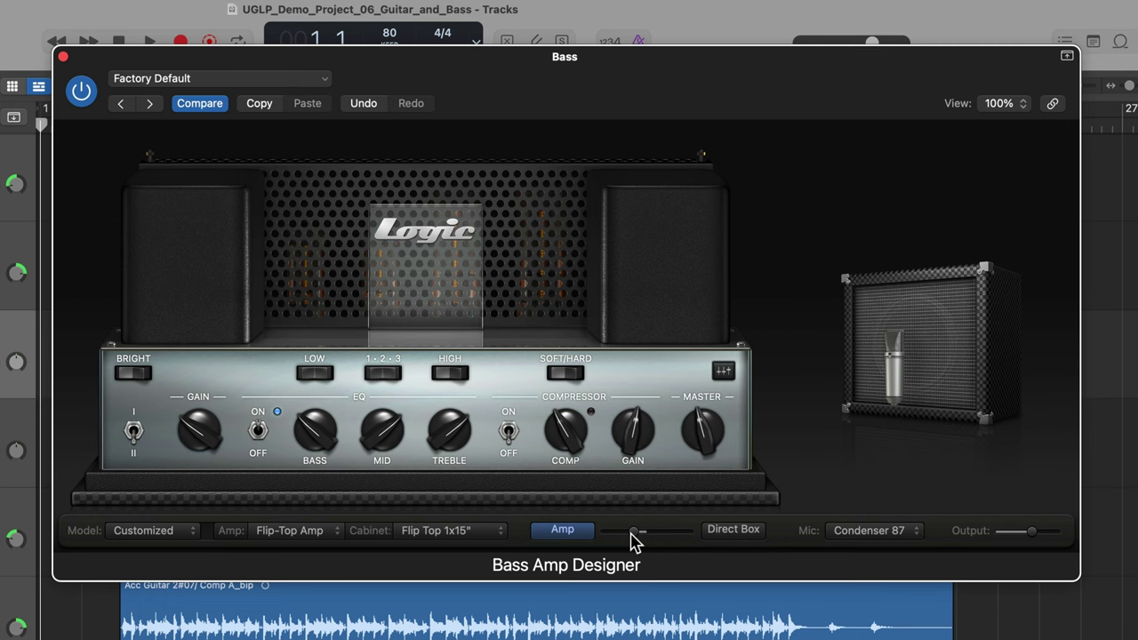
{"action": "left_click", "coordinate": [723, 532]}
{"action": "left_click", "coordinate": [574, 538]}
{"action": "left_click_drag", "start_coordinate": [635, 533], "coordinate": [622, 537]}
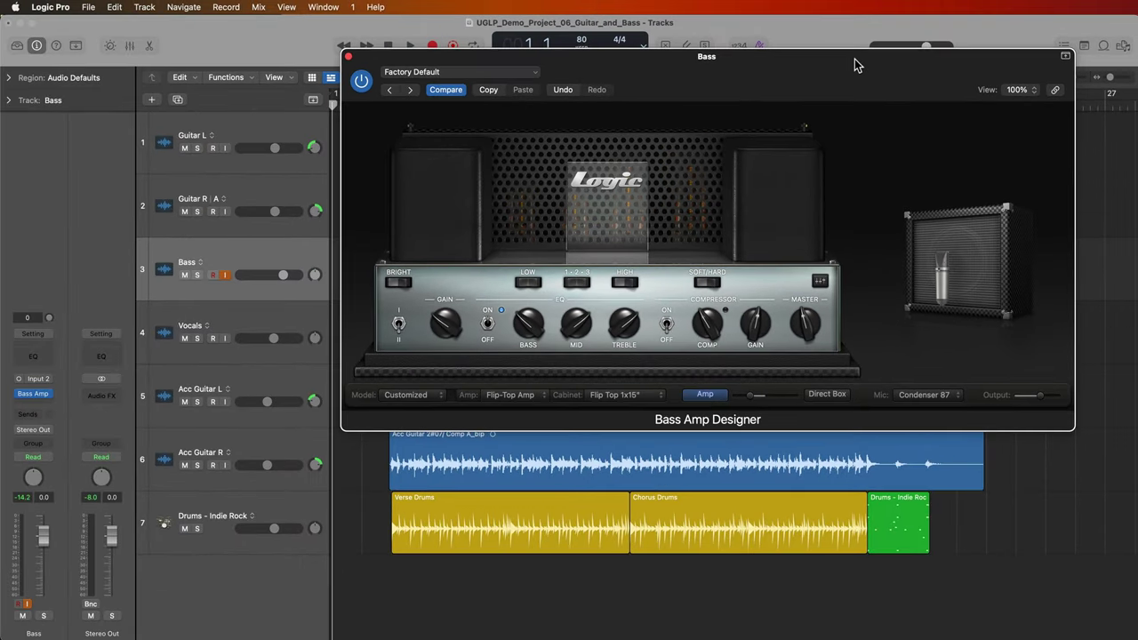
{"action": "left_click_drag", "start_coordinate": [790, 68], "coordinate": [705, 298]}
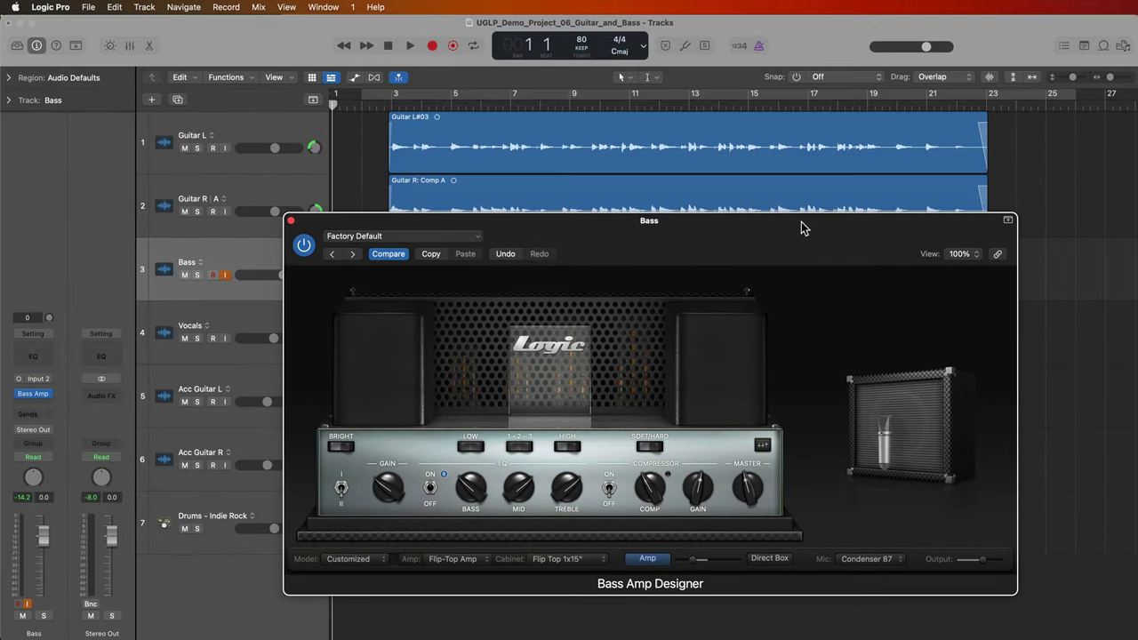
{"action": "left_click_drag", "start_coordinate": [692, 560], "coordinate": [708, 578]}
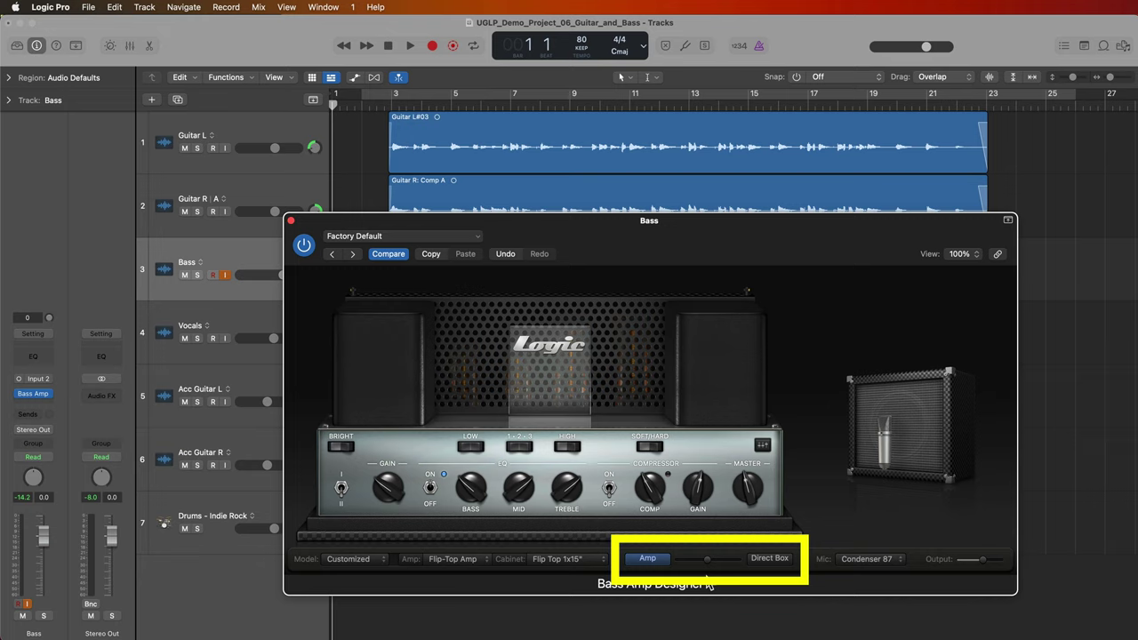
Swap the Condenser 87 for a Dynamic 20 mic and place it in front of the speaker
{"action": "left_click", "coordinate": [882, 561]}
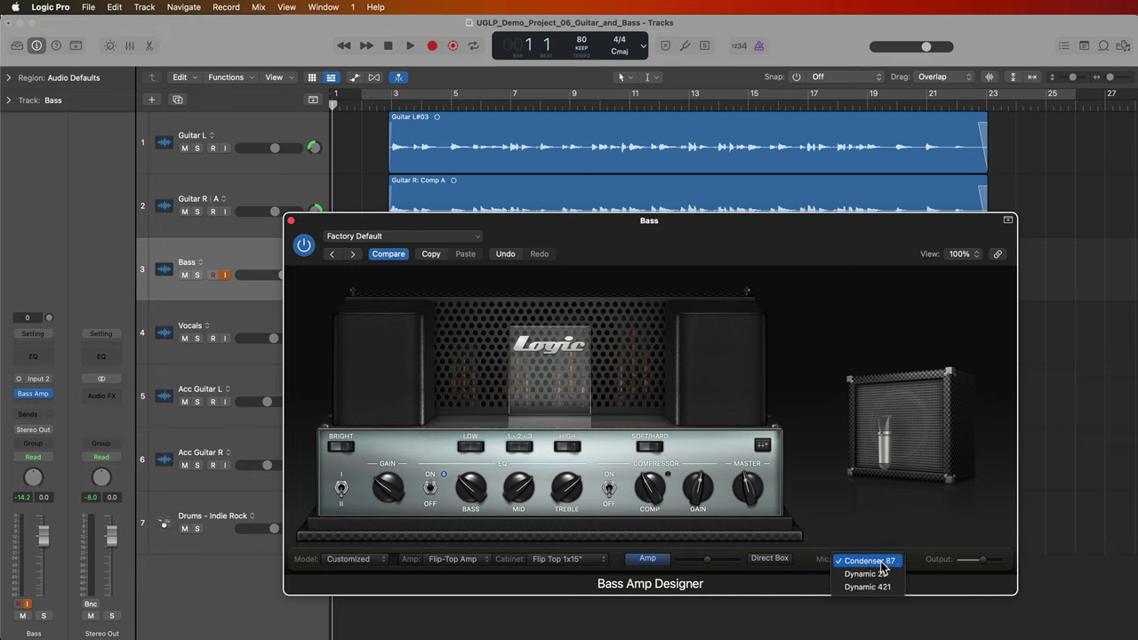
{"action": "left_click", "coordinate": [889, 452]}
{"action": "left_click_drag", "start_coordinate": [876, 528], "coordinate": [883, 522]}
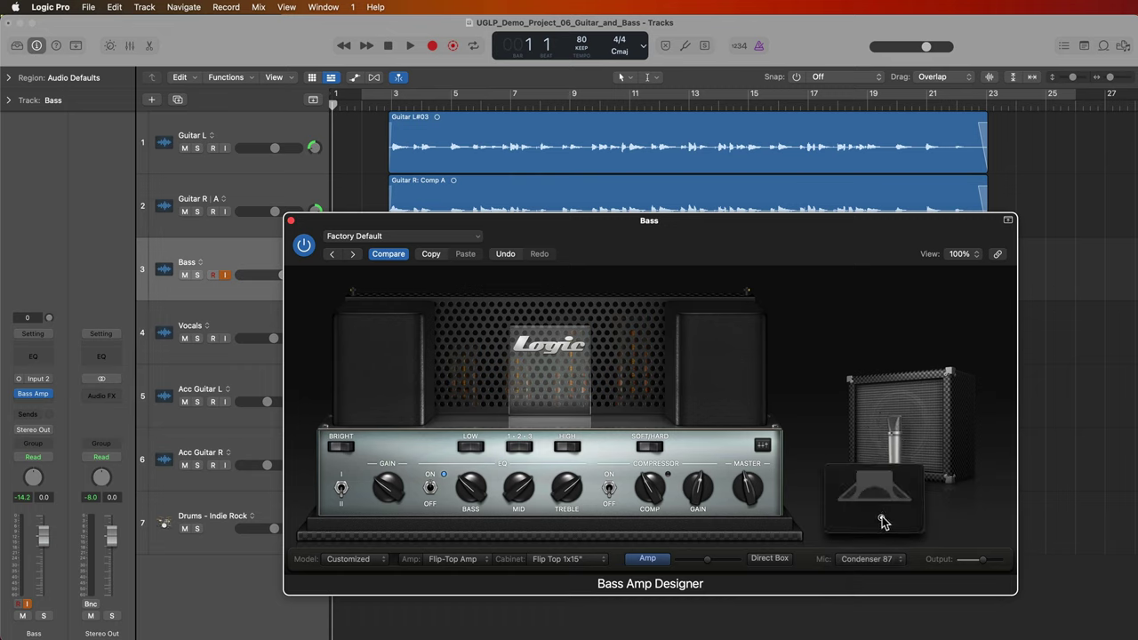
{"action": "left_click", "coordinate": [882, 561]}
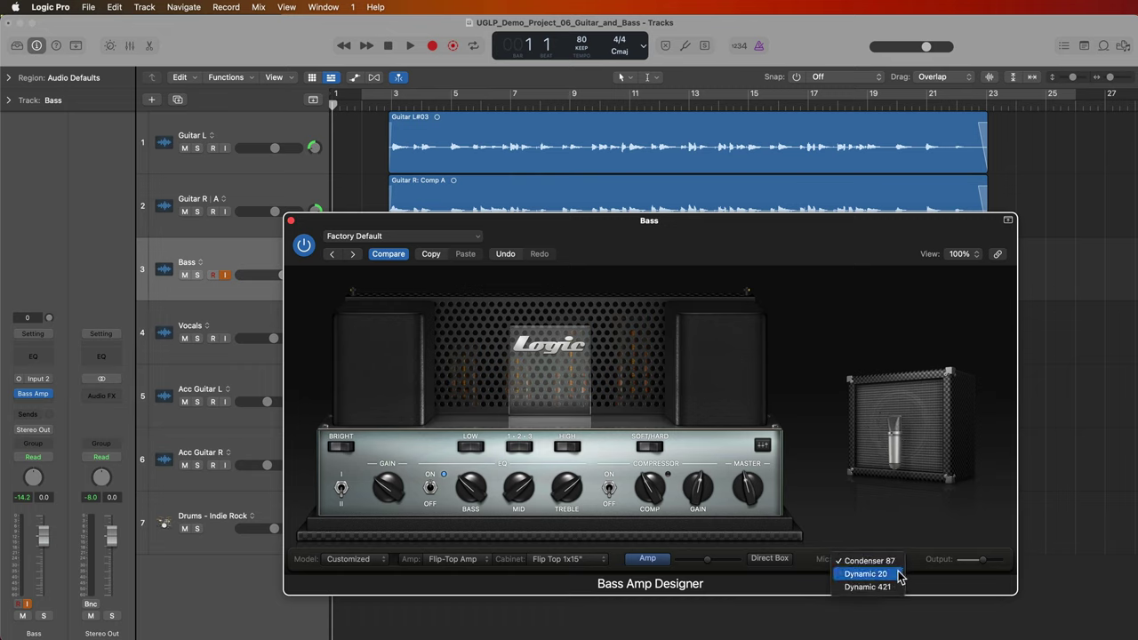
{"action": "left_click", "coordinate": [898, 575]}
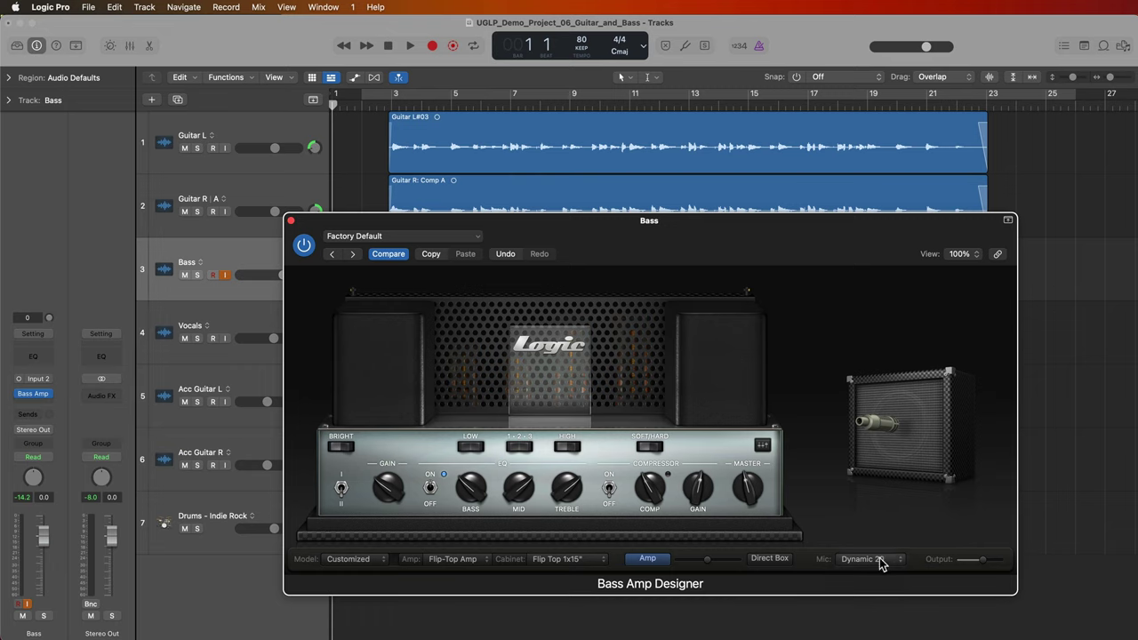
{"action": "left_click", "coordinate": [880, 560]}
{"action": "left_click", "coordinate": [879, 560]}
{"action": "left_click", "coordinate": [879, 437]}
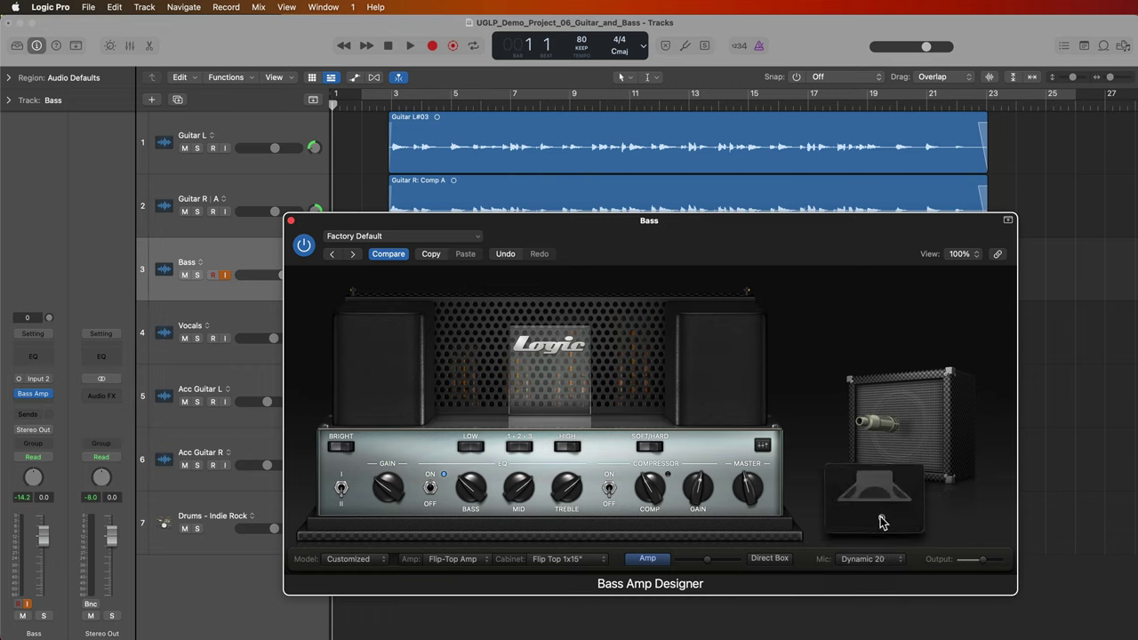
{"action": "left_click_drag", "start_coordinate": [881, 519], "coordinate": [872, 512]}
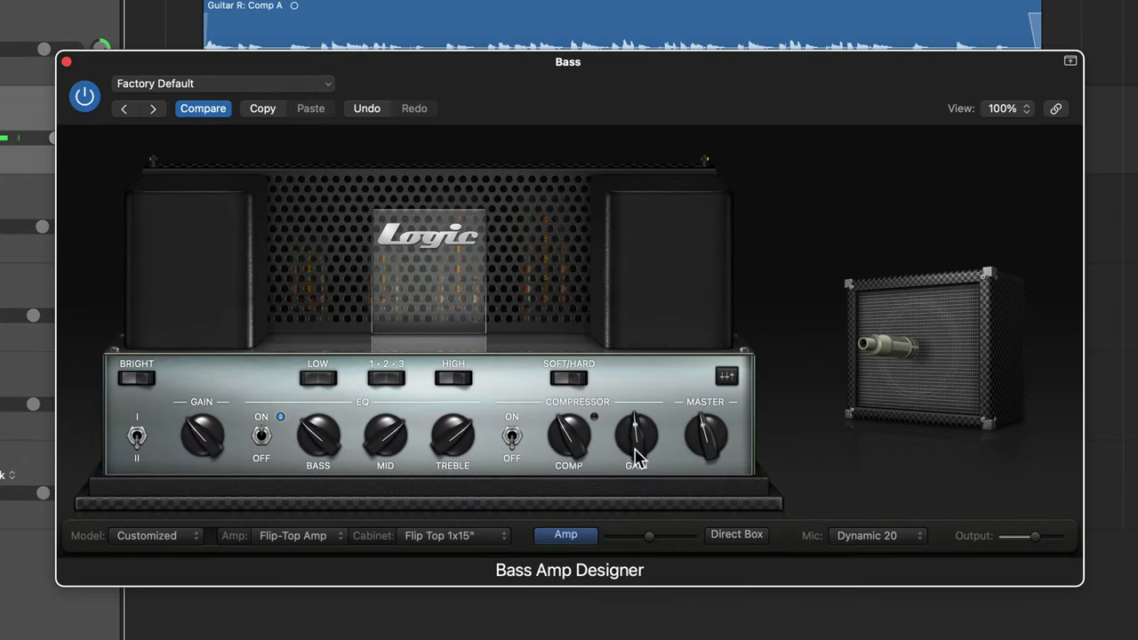
Lower the compressor gain and Direct Box boost, and nudge the blend and output level
{"action": "left_click_drag", "start_coordinate": [686, 496], "coordinate": [690, 507]}
{"action": "left_click", "coordinate": [727, 535]}
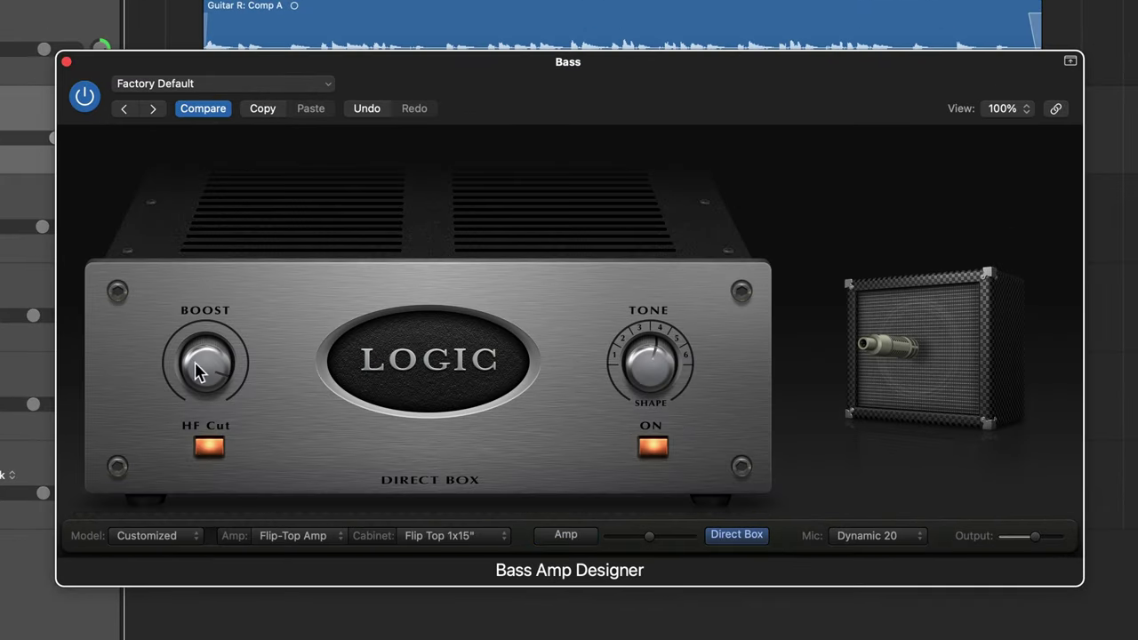
{"action": "left_click_drag", "start_coordinate": [198, 393], "coordinate": [181, 416]}
{"action": "left_click_drag", "start_coordinate": [649, 536], "coordinate": [635, 537]}
{"action": "left_click_drag", "start_coordinate": [1037, 539], "coordinate": [1023, 549]}
{"action": "left_click", "coordinate": [567, 537]}
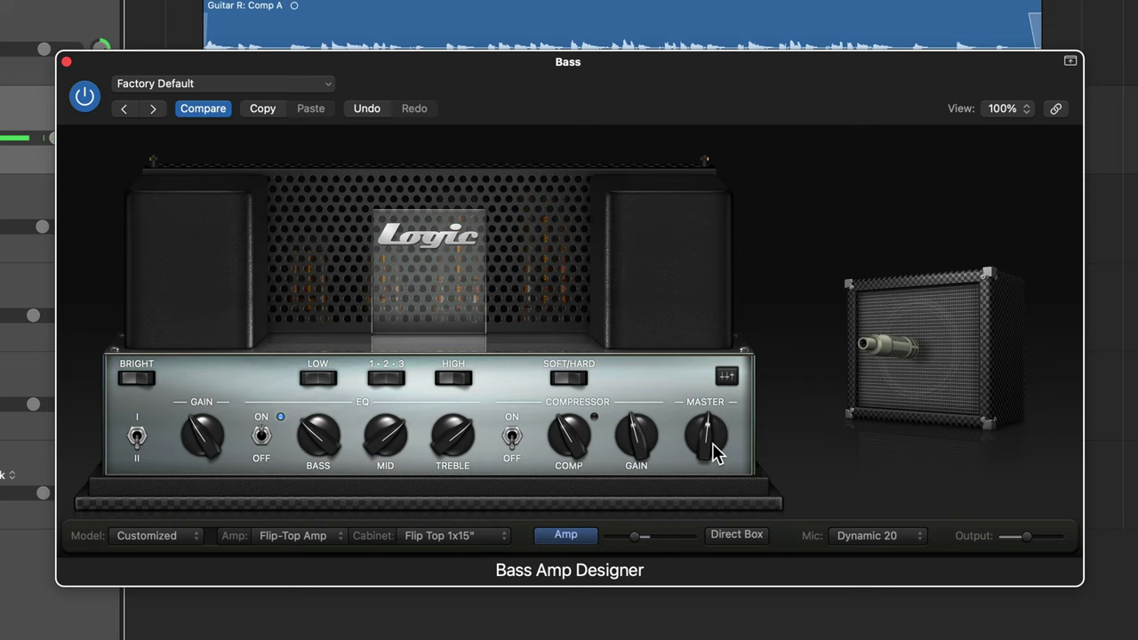
Raise bass EQ to about noon, blend toward the direct box, and set its tone shape near 2
{"action": "left_click_drag", "start_coordinate": [319, 436], "coordinate": [391, 435]}
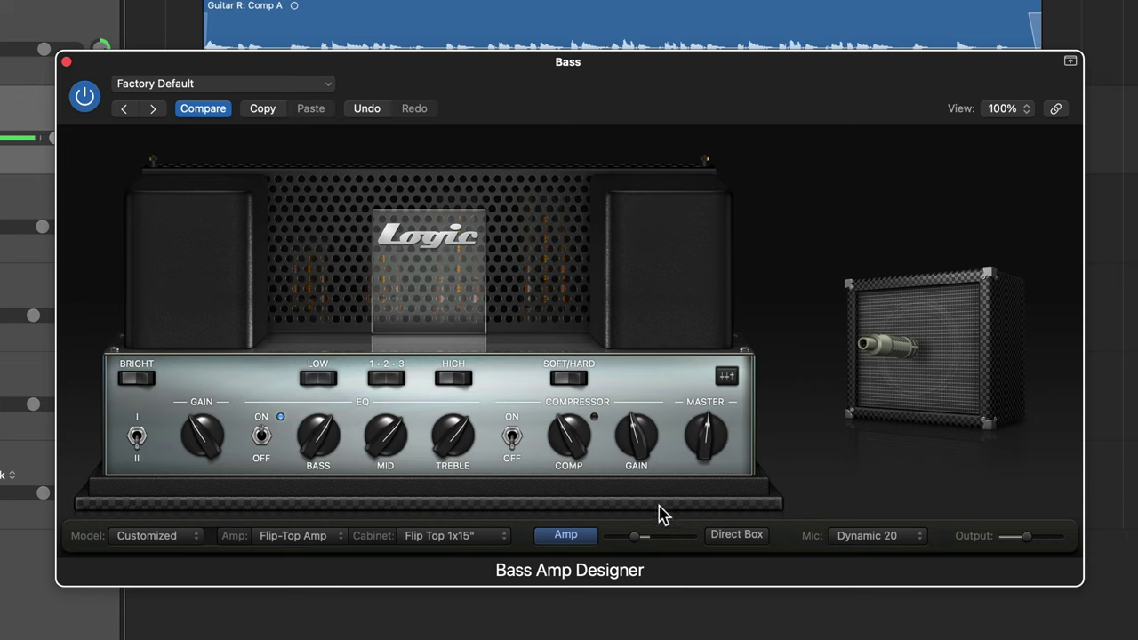
{"action": "left_click_drag", "start_coordinate": [633, 537], "coordinate": [685, 559]}
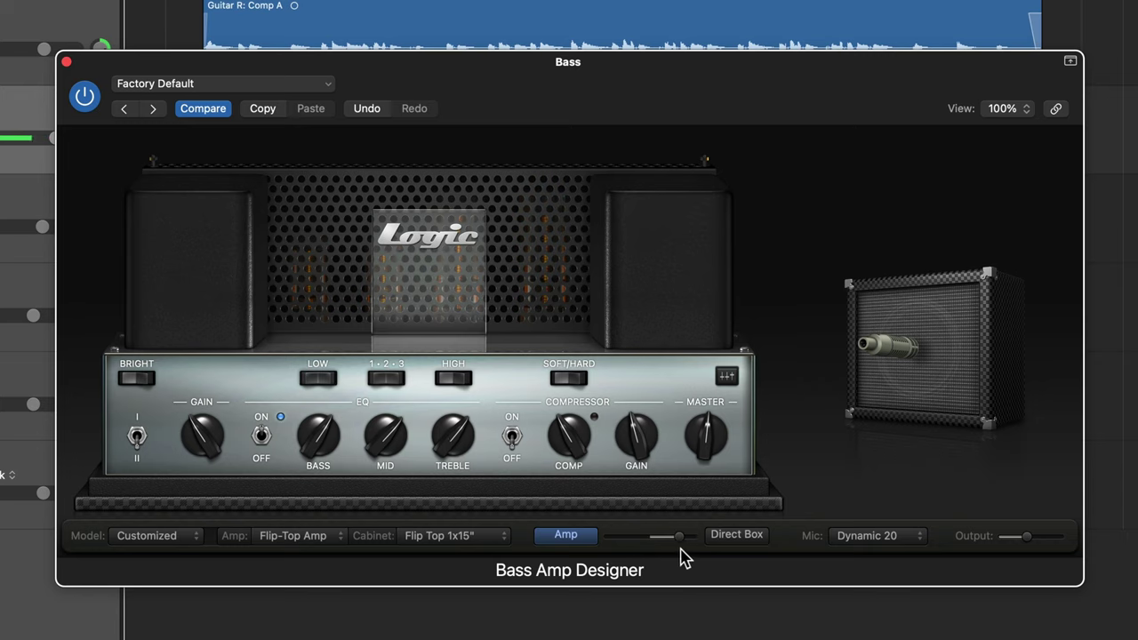
{"action": "left_click", "coordinate": [737, 534]}
{"action": "left_click_drag", "start_coordinate": [217, 368], "coordinate": [222, 372]}
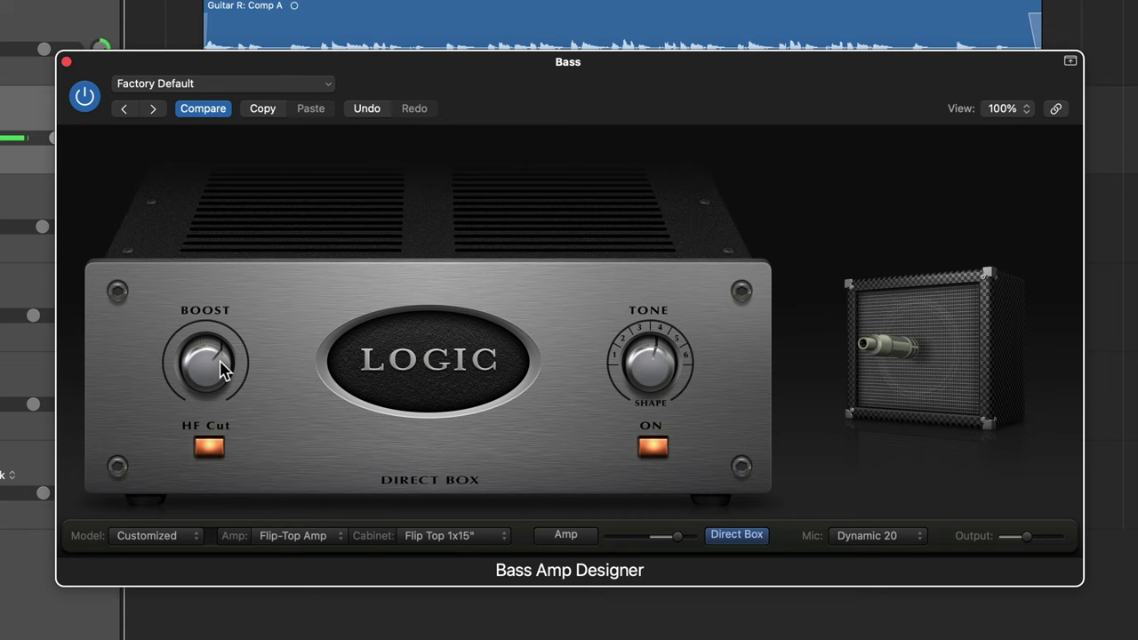
{"action": "left_click_drag", "start_coordinate": [628, 380], "coordinate": [687, 380]}
{"action": "left_click_drag", "start_coordinate": [635, 419], "coordinate": [627, 439]}
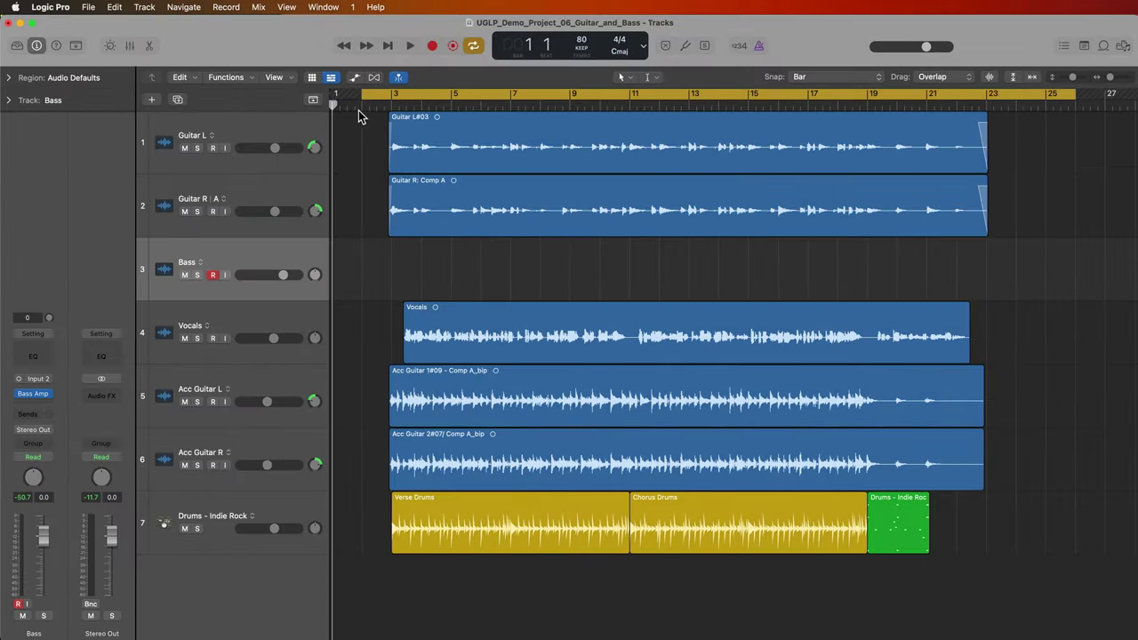
Record-arm the Bass track and start recording the bass take with R
{"action": "left_click", "coordinate": [213, 275]}
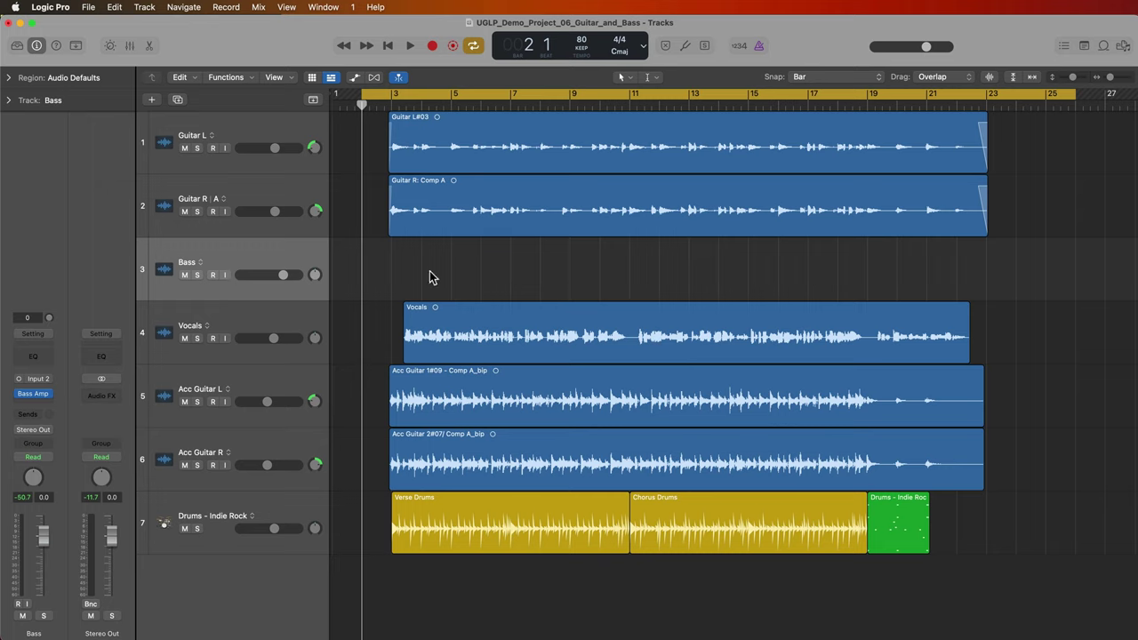
{"action": "key", "text": "r"}
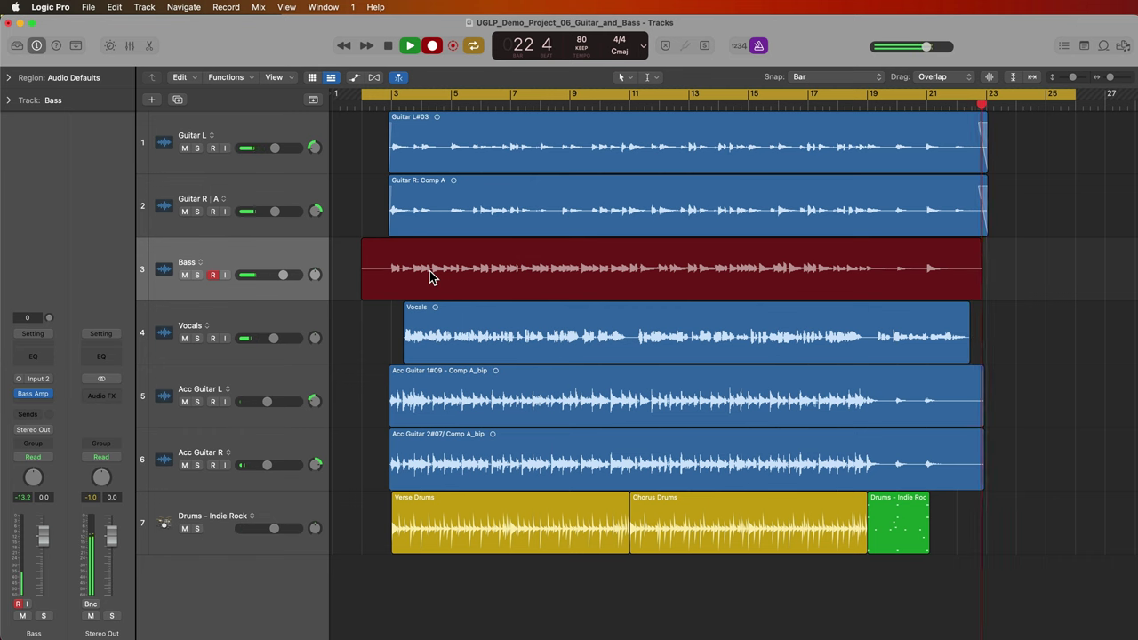
Stop the bass take and trim Bass#06's end to finish with the guitars, with a fade-out
{"action": "key", "text": "space"}
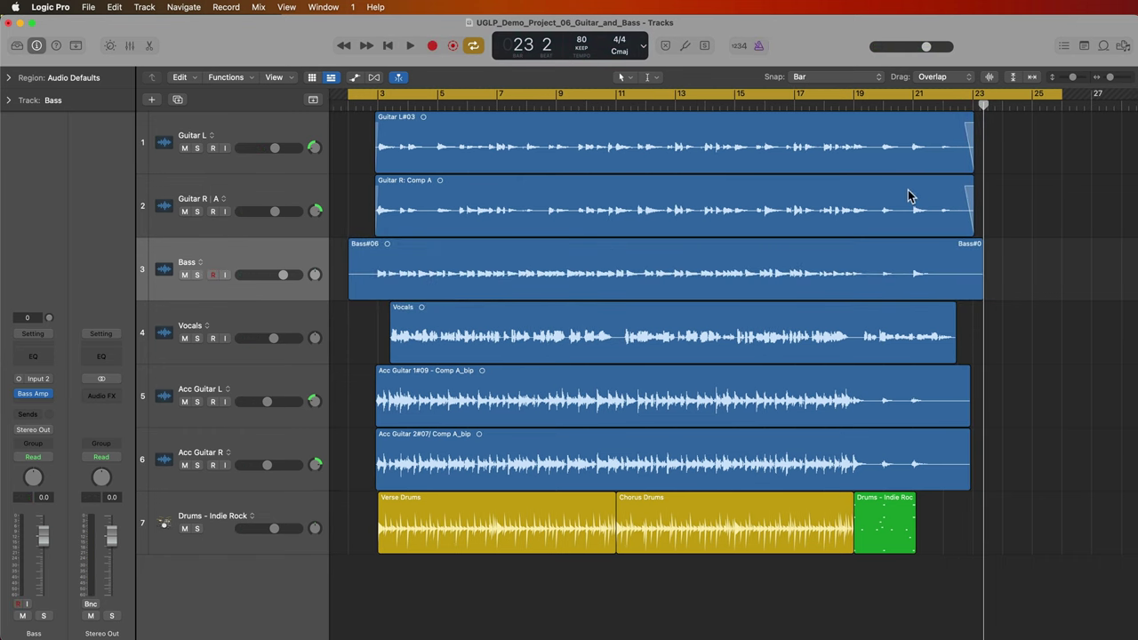
{"action": "key", "text": "super+Right"}
{"action": "key", "text": "super+Right"}
{"action": "key", "text": "super+Right"}
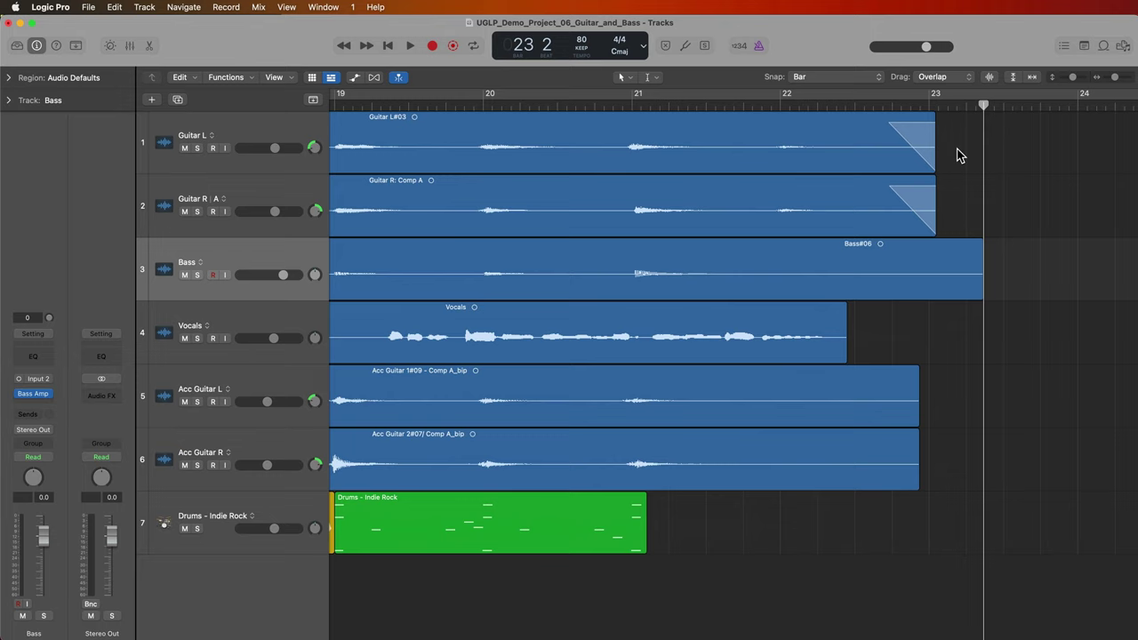
{"action": "left_click_drag", "start_coordinate": [982, 297], "coordinate": [956, 300]}
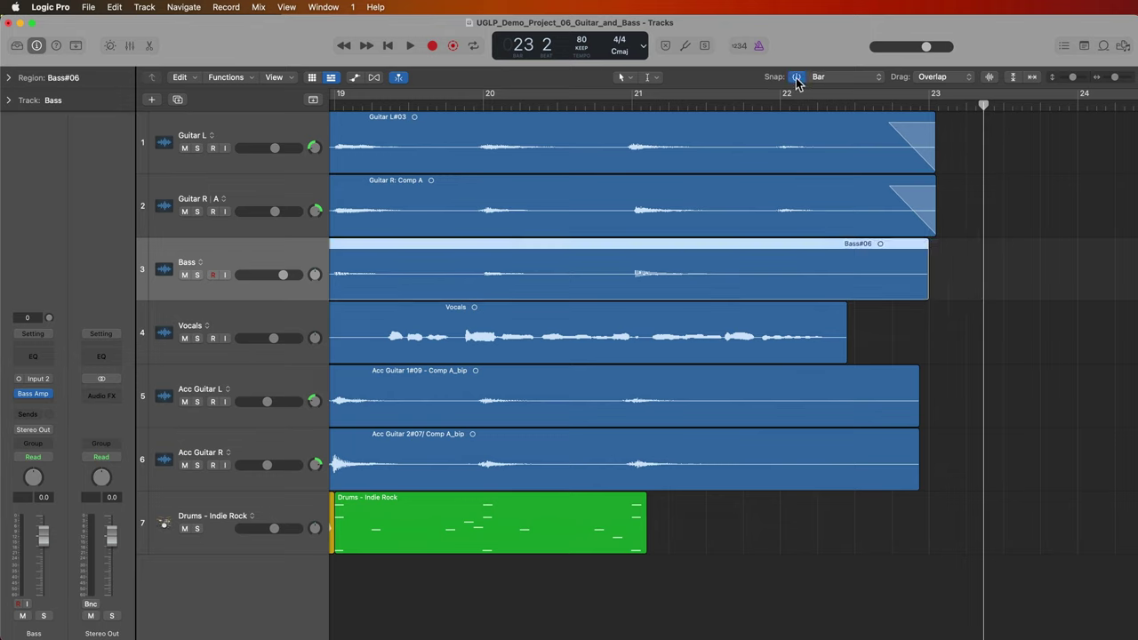
{"action": "left_click_drag", "start_coordinate": [924, 292], "coordinate": [932, 289]}
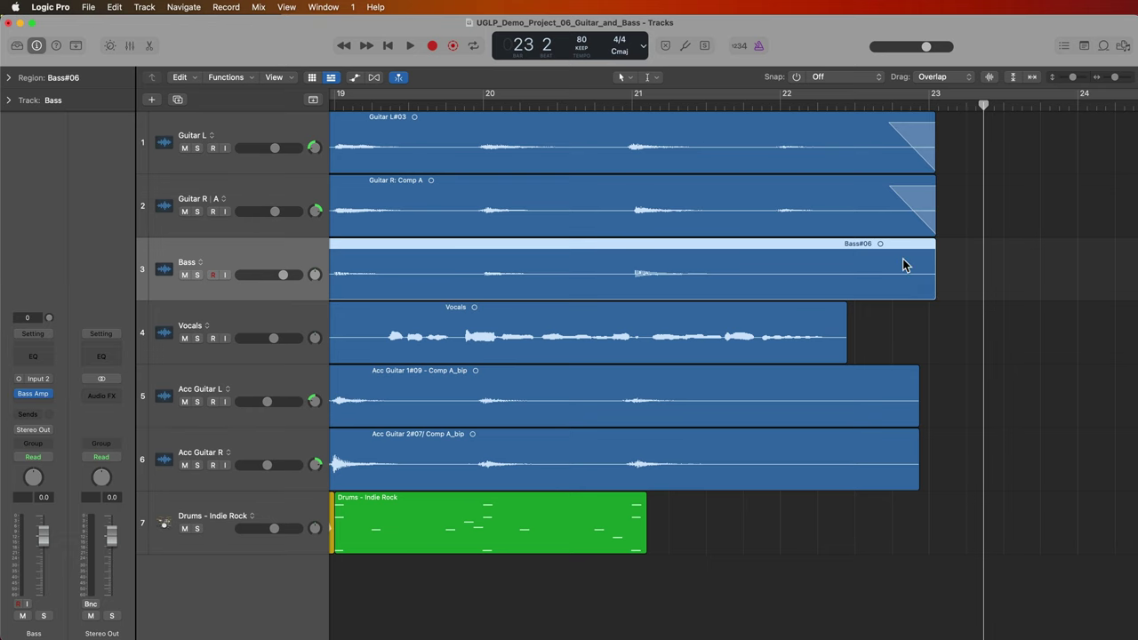
{"action": "left_click", "coordinate": [993, 273]}
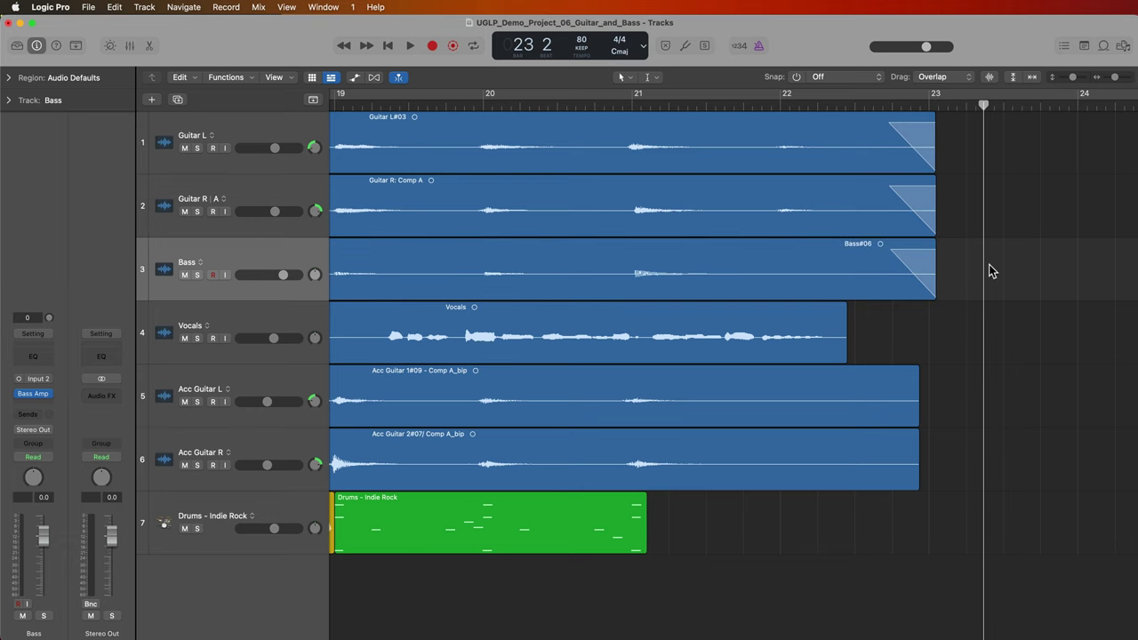
Trim Bass#06's start to match the guitars at bar 3, then park the playhead at bar 2 beat 4
{"action": "key", "text": "Return"}
{"action": "left_click_drag", "start_coordinate": [484, 293], "coordinate": [616, 295]}
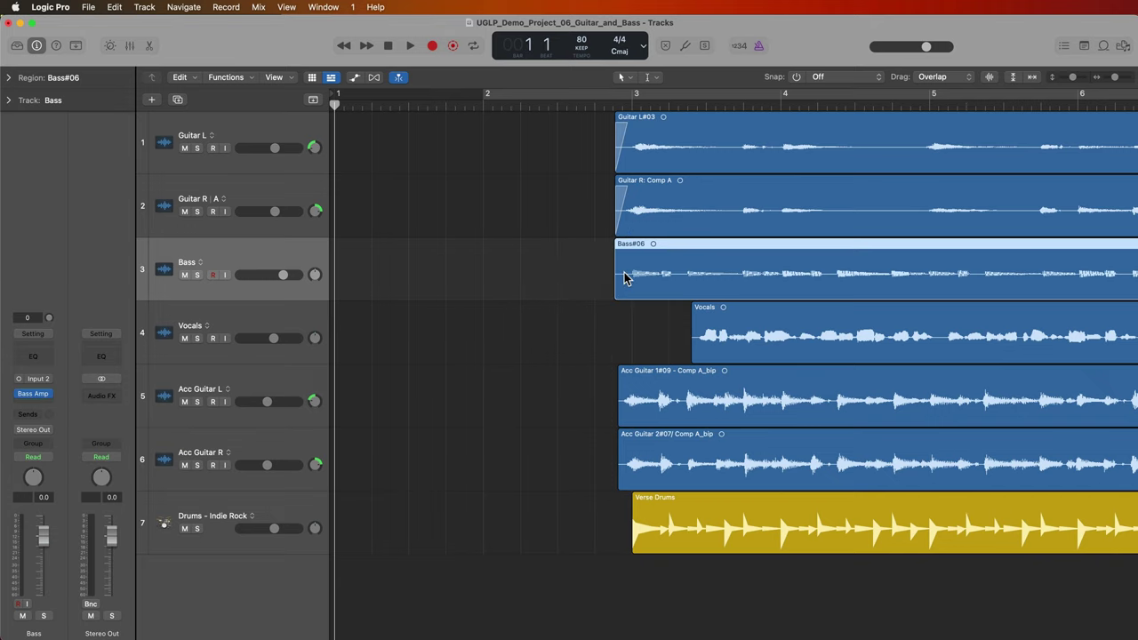
{"action": "left_click", "coordinate": [586, 285]}
{"action": "left_click", "coordinate": [610, 105]}
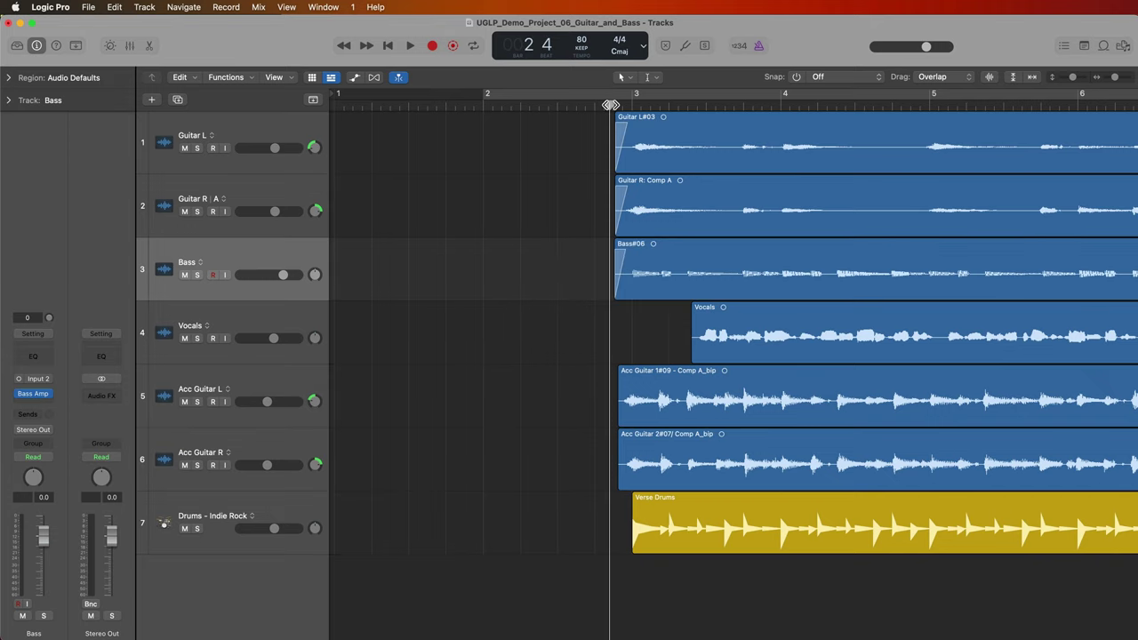
Zoom out to the whole song and solo the Drums - Indie Rock and Bass tracks
{"action": "key", "text": "z"}
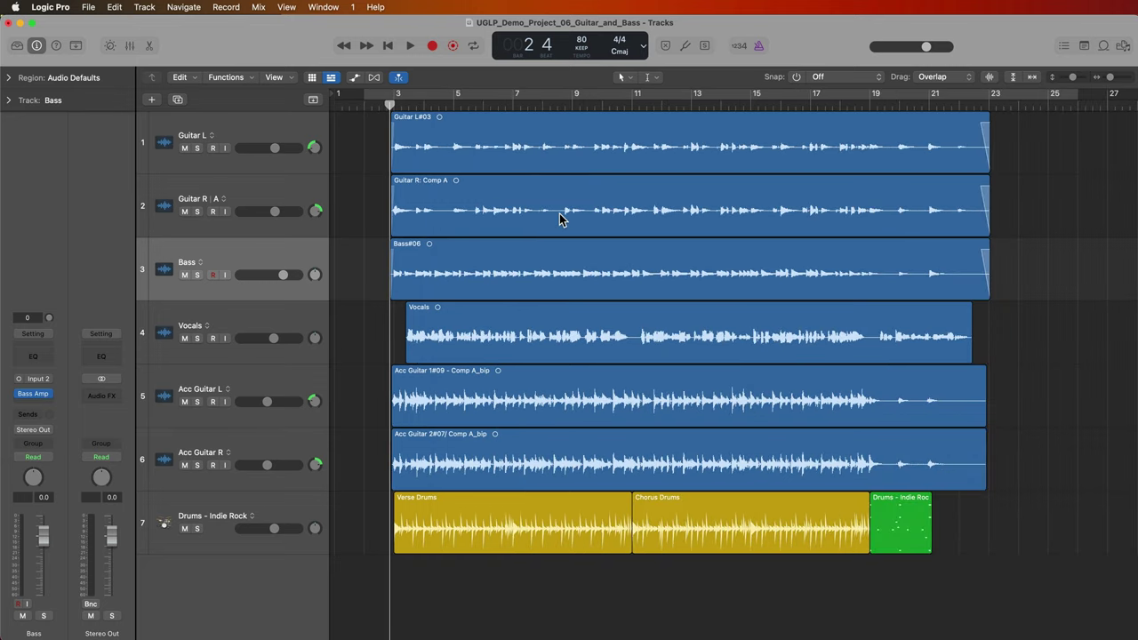
{"action": "left_click", "coordinate": [197, 529]}
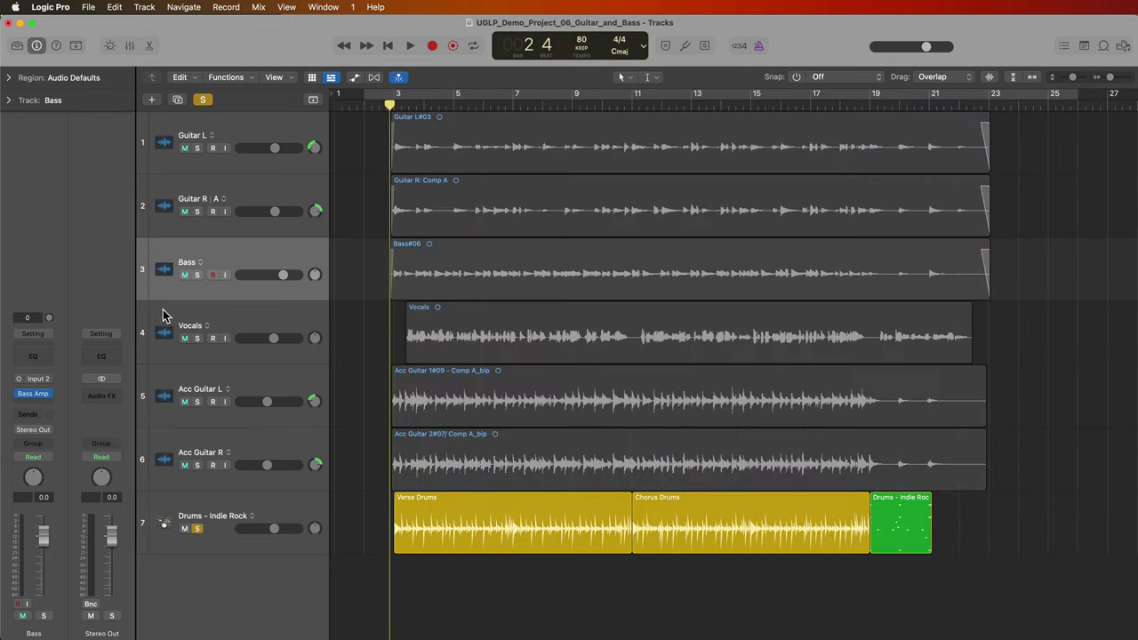
{"action": "left_click", "coordinate": [197, 274]}
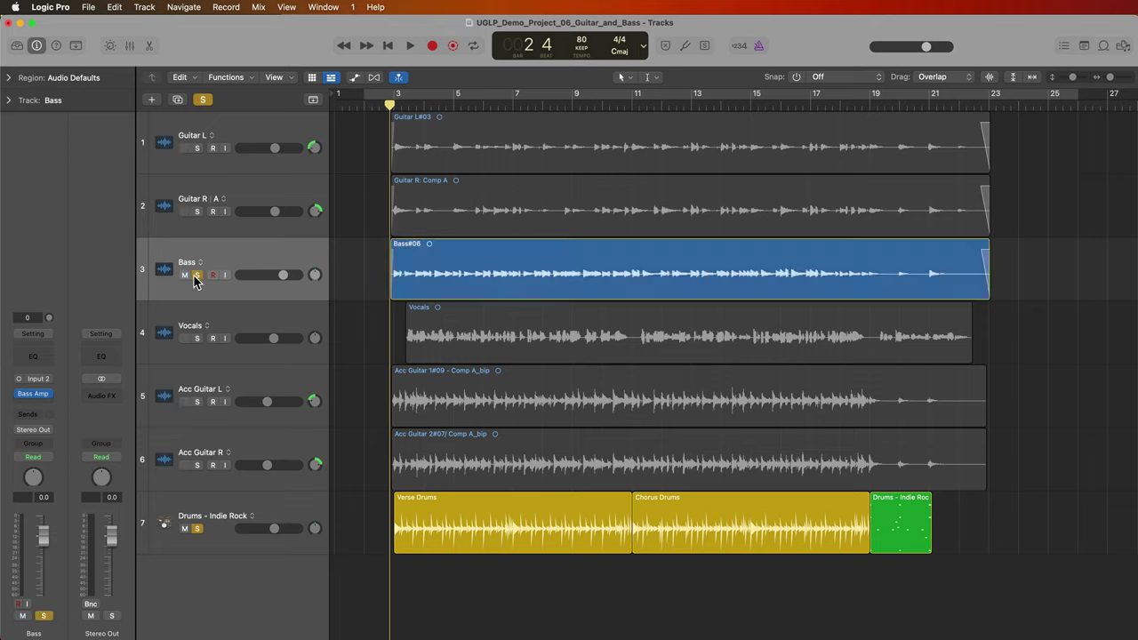
Set the Verse Drums and Chorus Drums kick and snare to follow the Bass track
{"action": "double_click", "coordinate": [472, 526]}
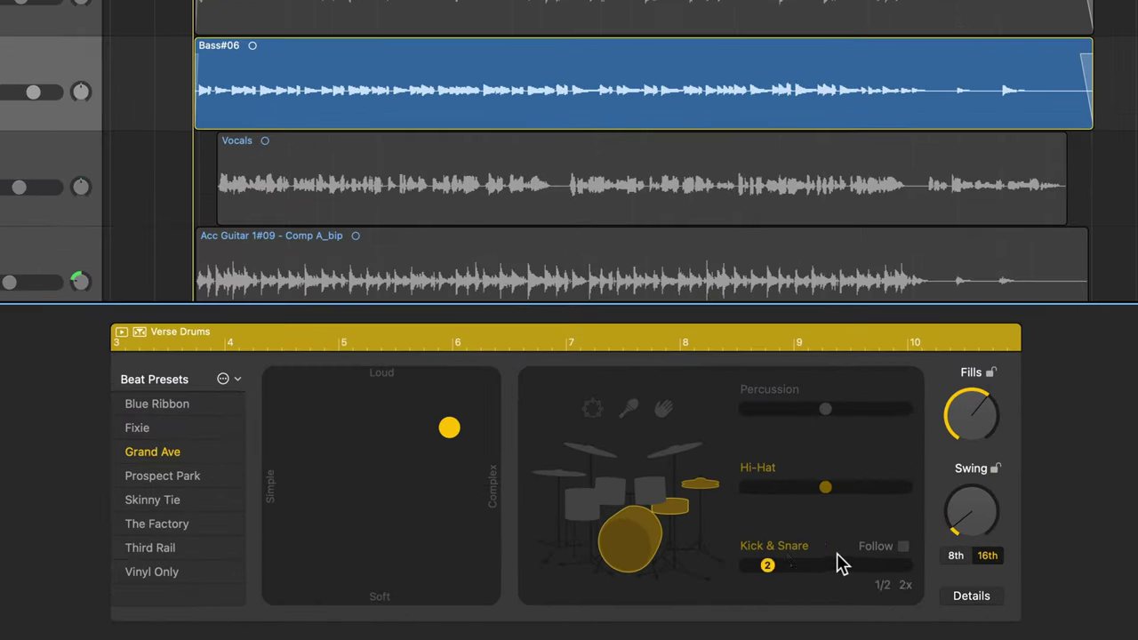
{"action": "left_click", "coordinate": [900, 547]}
{"action": "left_click", "coordinate": [844, 570]}
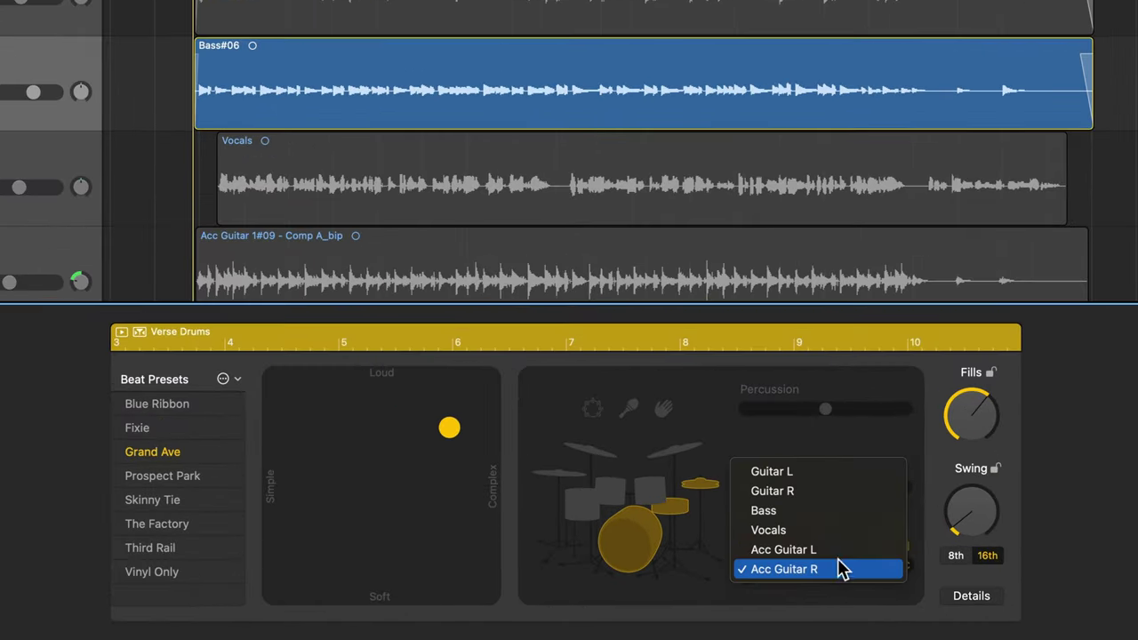
{"action": "left_click", "coordinate": [822, 511]}
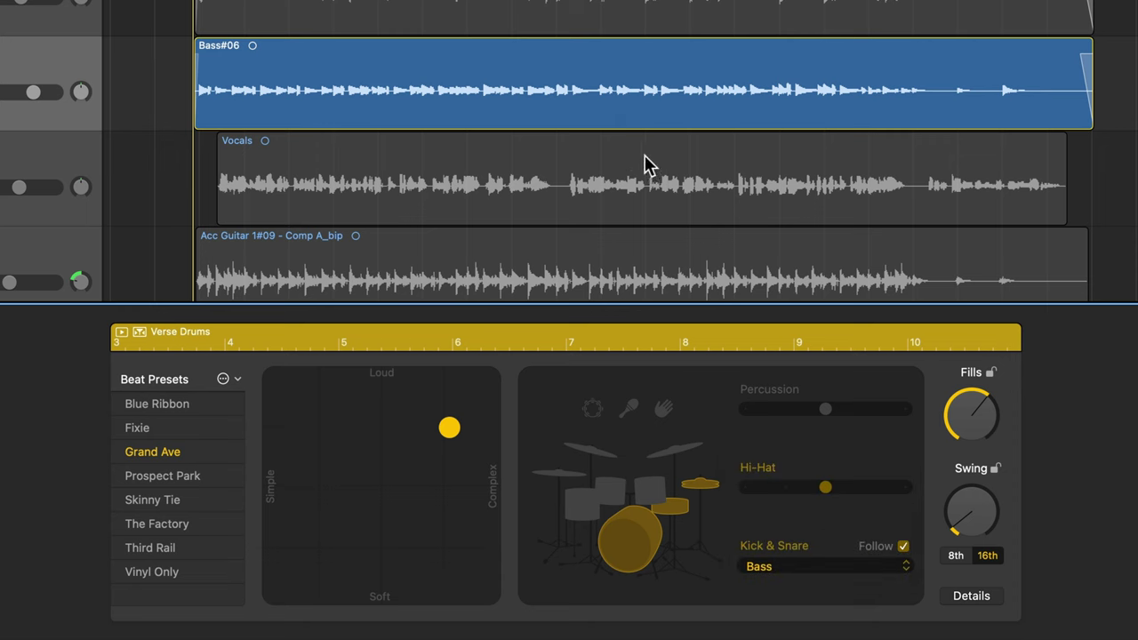
{"action": "scroll", "coordinate": [645, 164], "scroll_direction": "down", "scroll_amount": 5}
{"action": "left_click", "coordinate": [634, 209]}
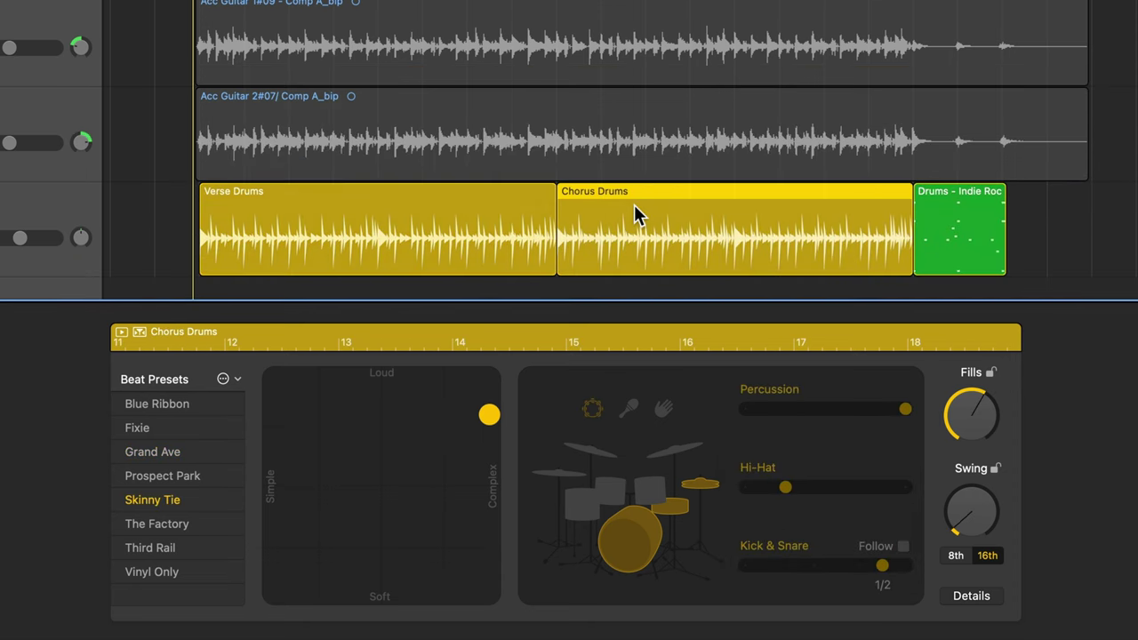
{"action": "left_click", "coordinate": [904, 546]}
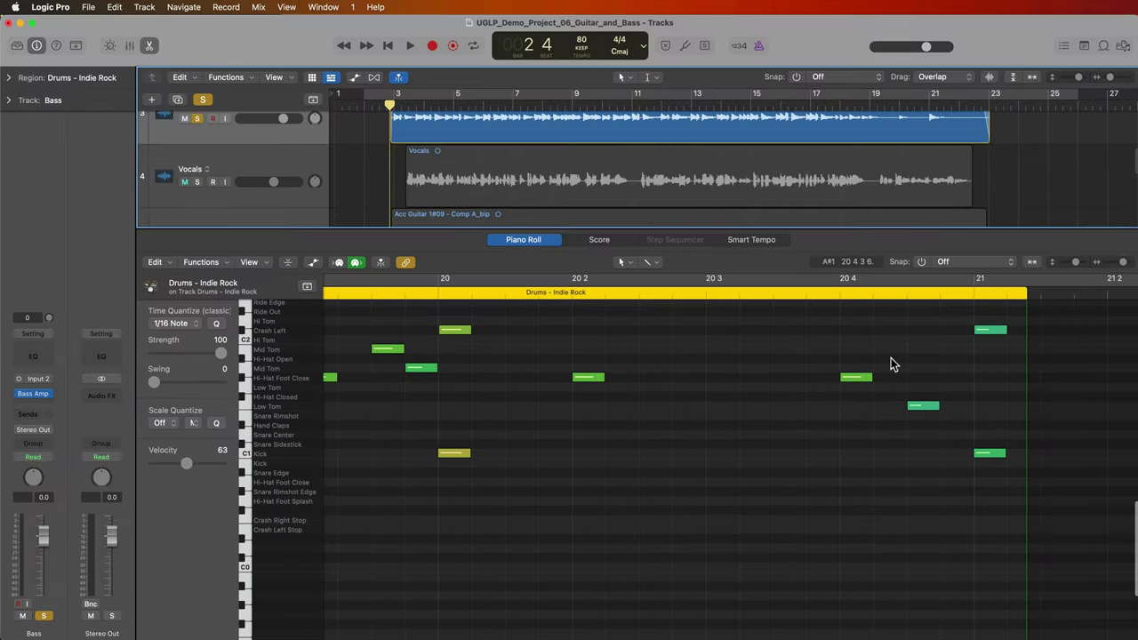
{"action": "scroll", "coordinate": [673, 484], "scroll_direction": "up", "scroll_amount": 3}
Play the song from bar 3 to about bar 13, then unsolo the Bass and Drums tracks
{"action": "key", "text": "e"}
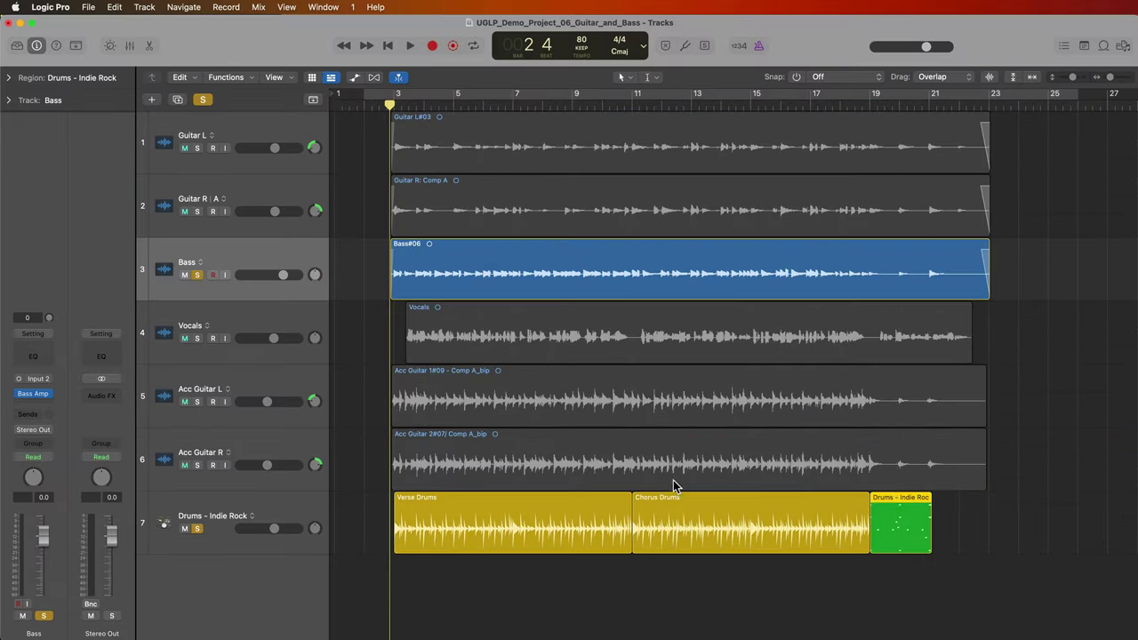
{"action": "left_click", "coordinate": [993, 527]}
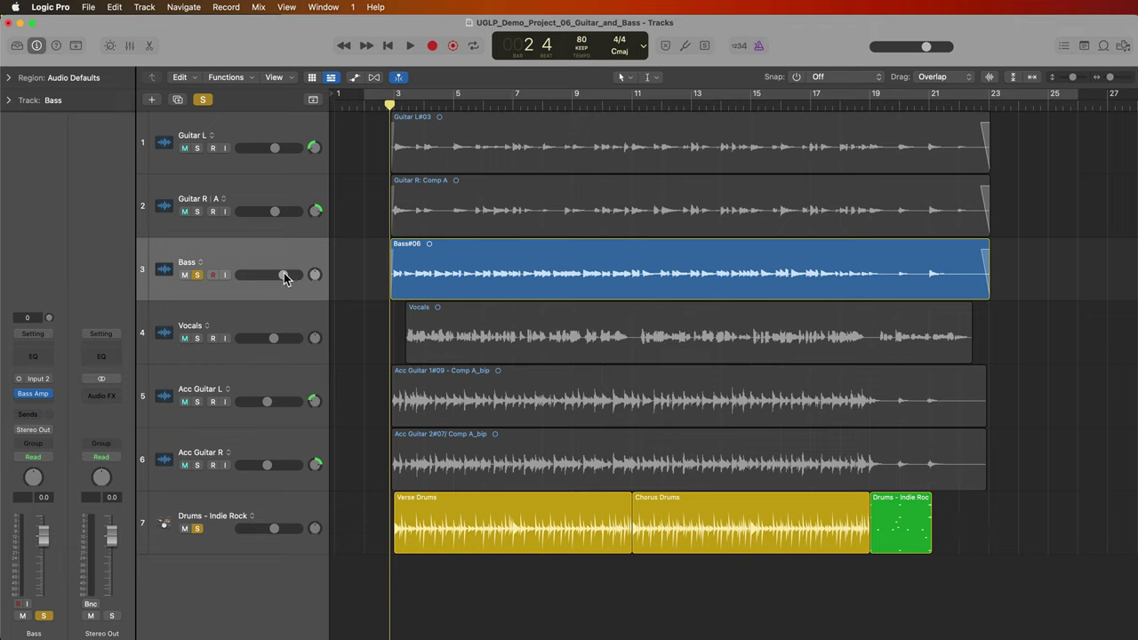
{"action": "key", "text": "space"}
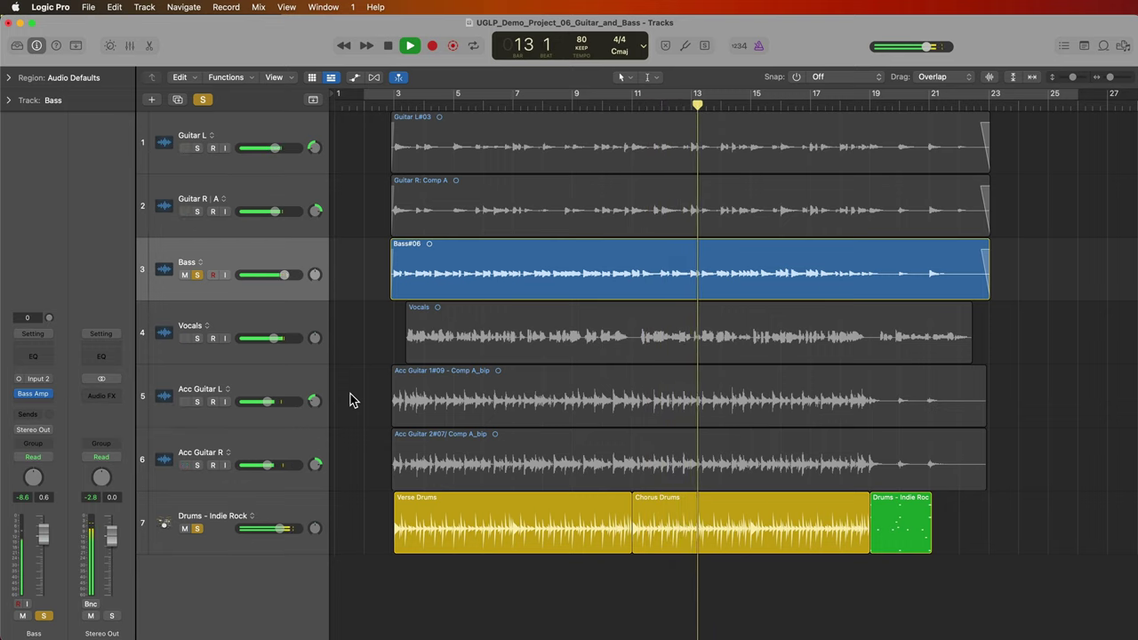
{"action": "key", "text": "space"}
{"action": "left_click", "coordinate": [196, 276]}
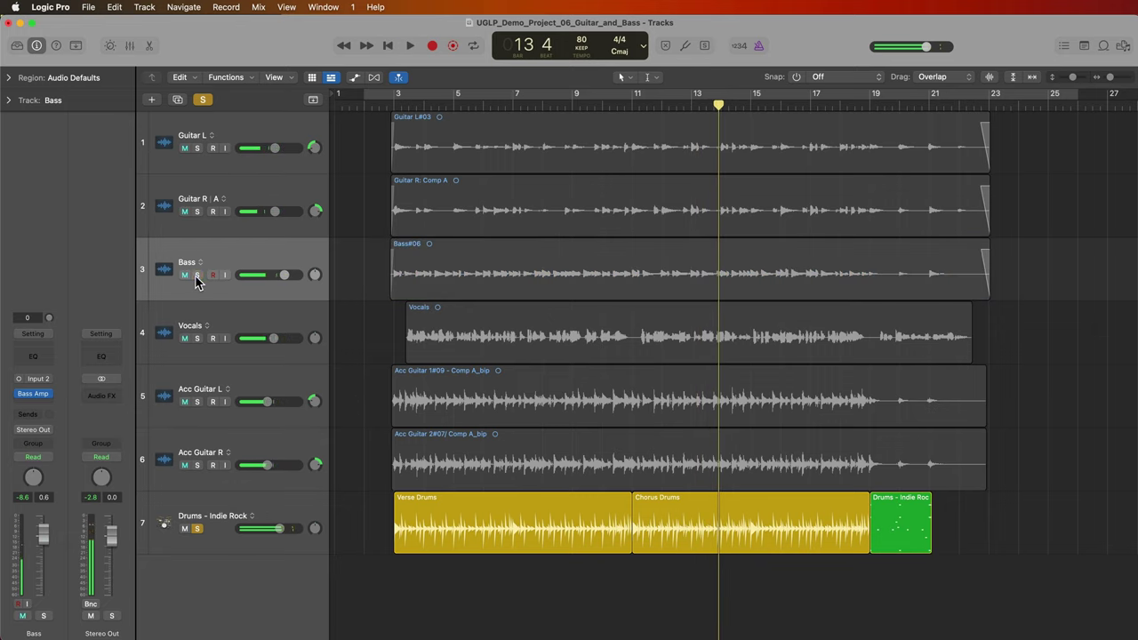
{"action": "left_click", "coordinate": [197, 530]}
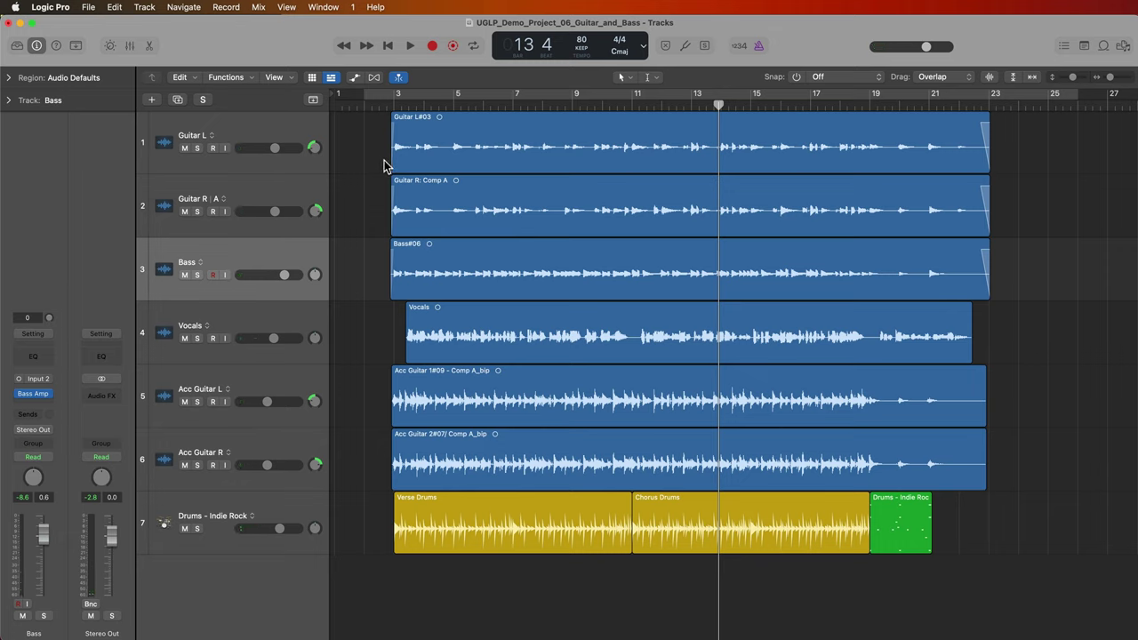
Turn on Cycle and start looped playback from near bar 2
{"action": "key", "text": "c"}
{"action": "left_click", "coordinate": [379, 107]}
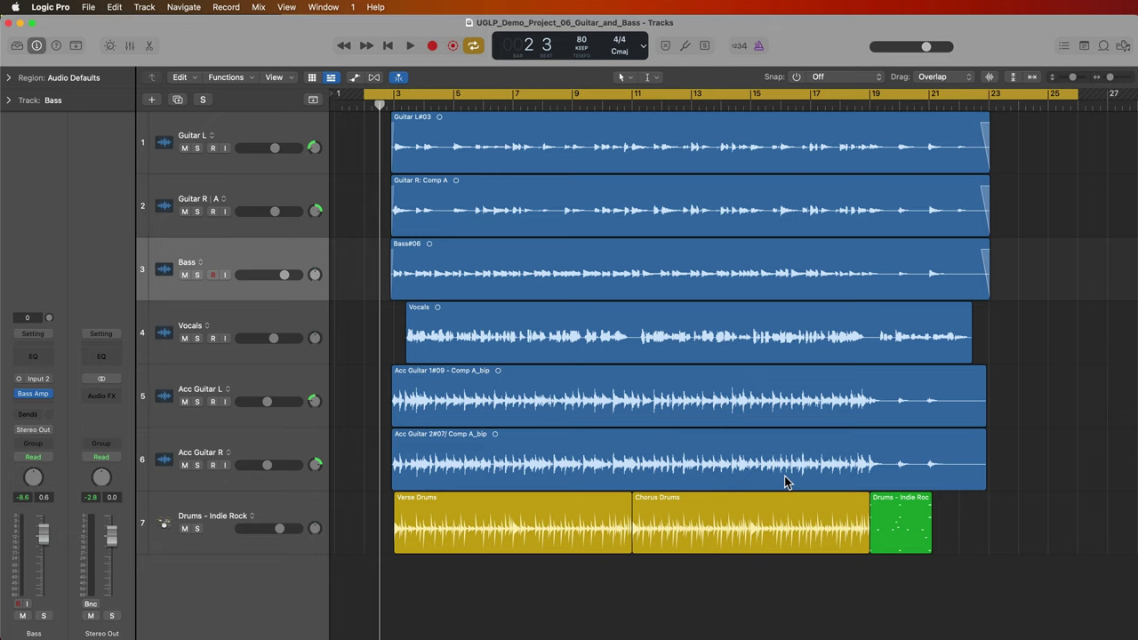
{"action": "key", "text": "space"}
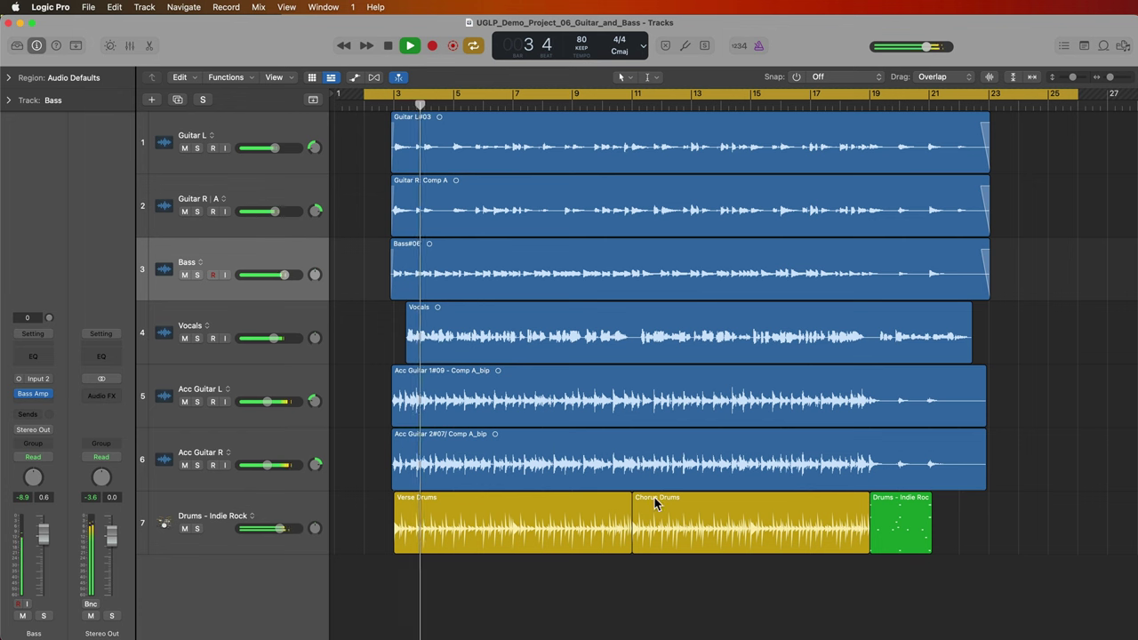
In the Mixer, select the Vocals channel, then the Acc Guitar L and R channels together
{"action": "key", "text": "x"}
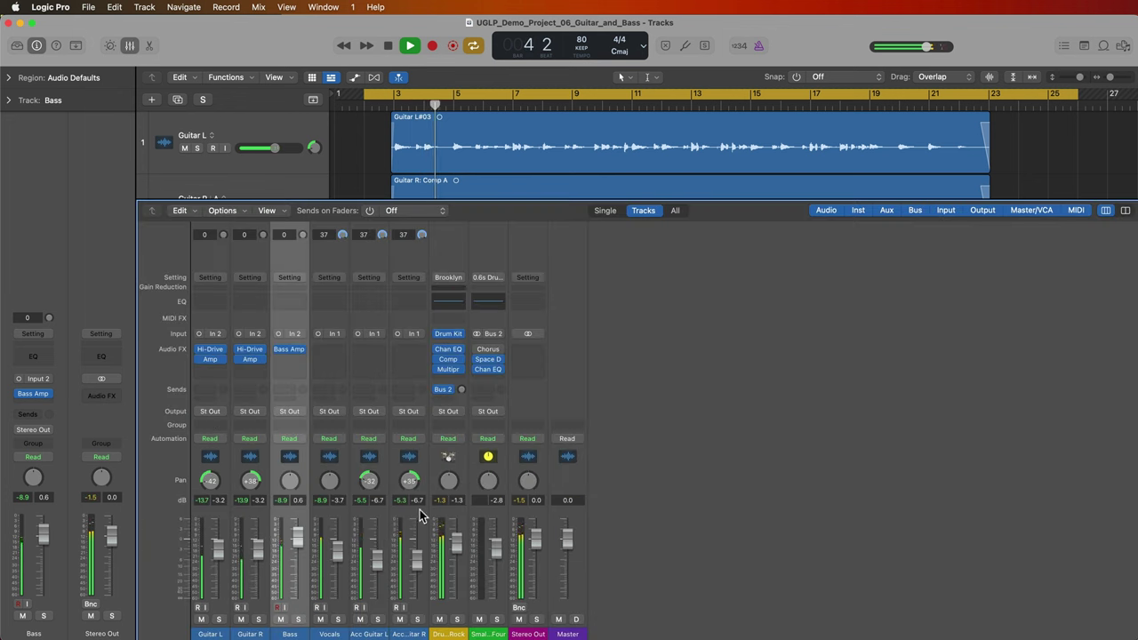
{"action": "left_click", "coordinate": [326, 552]}
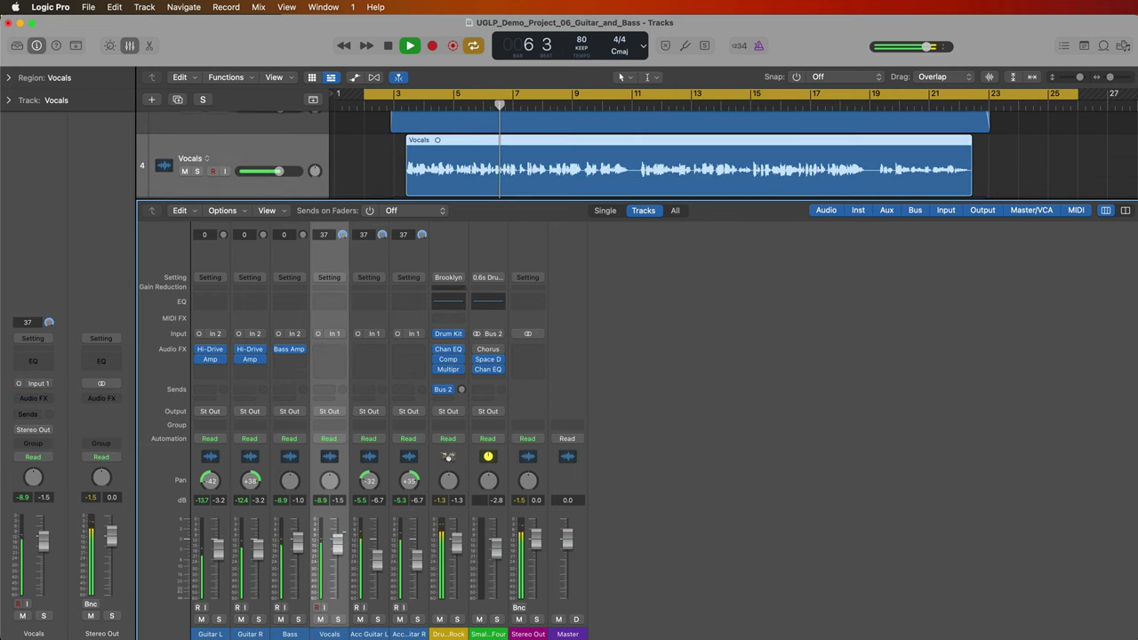
{"action": "left_click", "coordinate": [378, 633]}
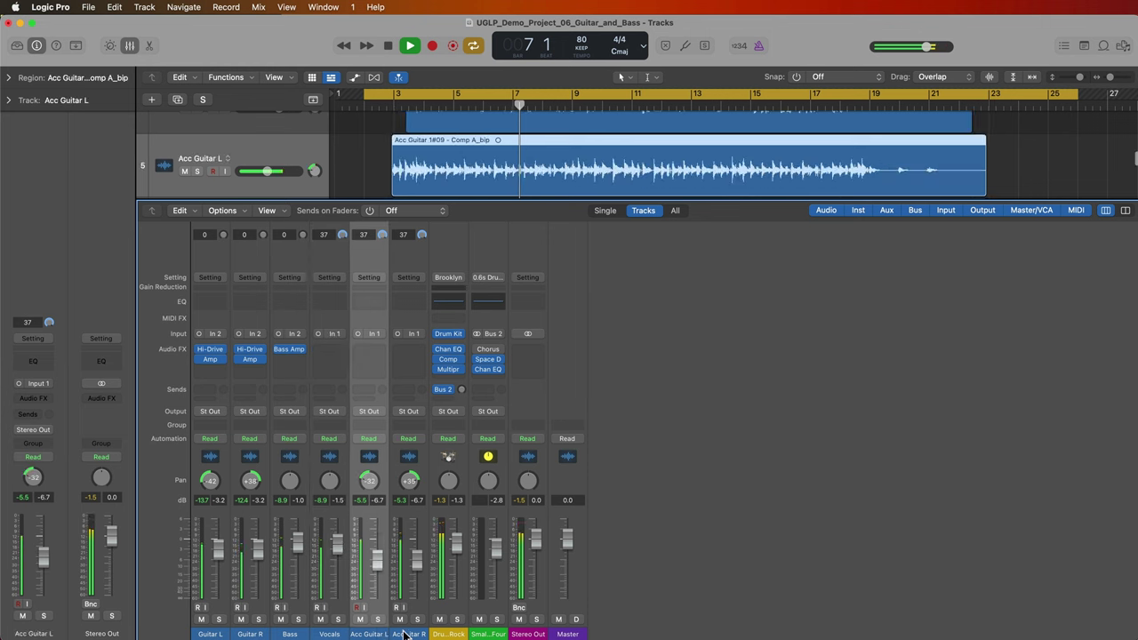
{"action": "left_click", "coordinate": [416, 582], "text": "shift"}
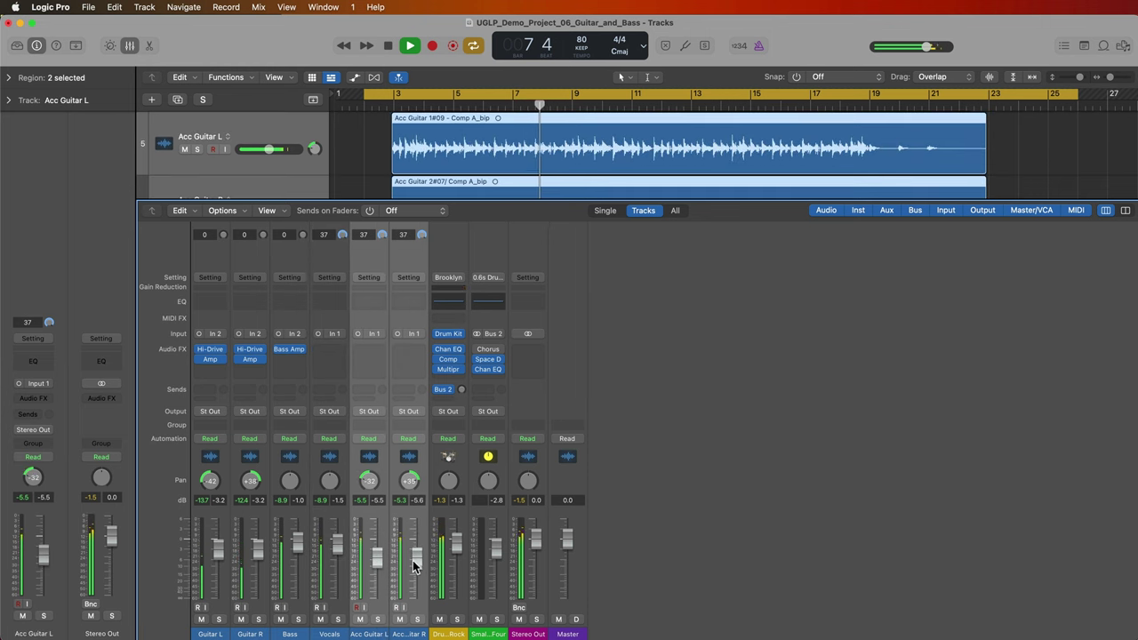
{"action": "key", "text": "x"}
Select the Bass track, then the Drums - Indie Rock track
{"action": "left_click", "coordinate": [569, 592]}
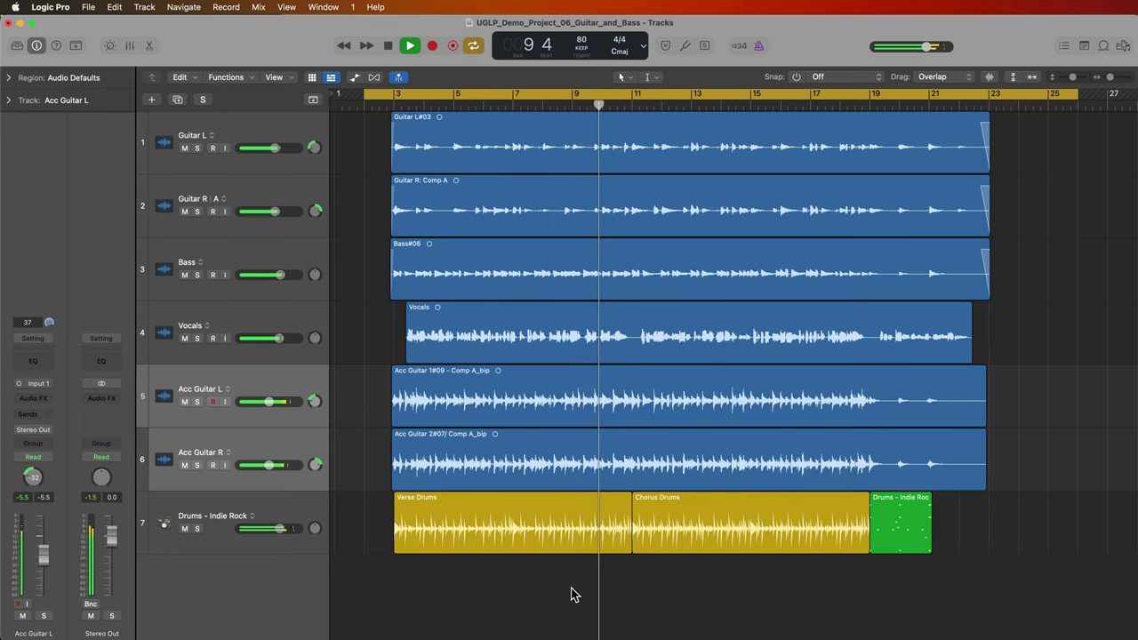
{"action": "left_click", "coordinate": [322, 256]}
{"action": "left_click", "coordinate": [370, 258]}
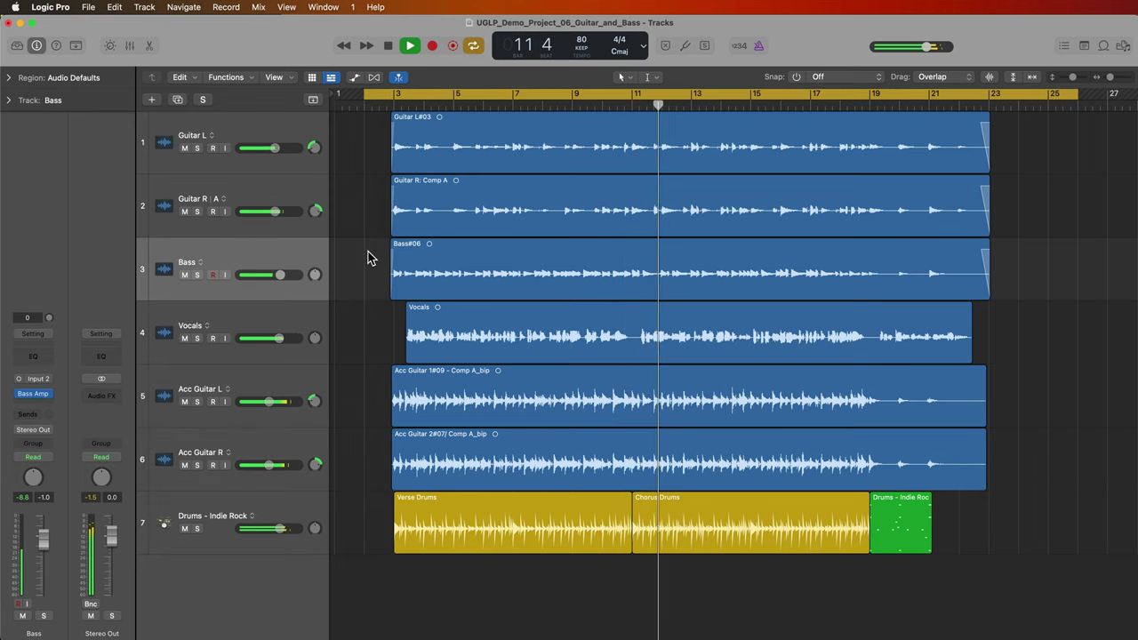
{"action": "left_click", "coordinate": [301, 504]}
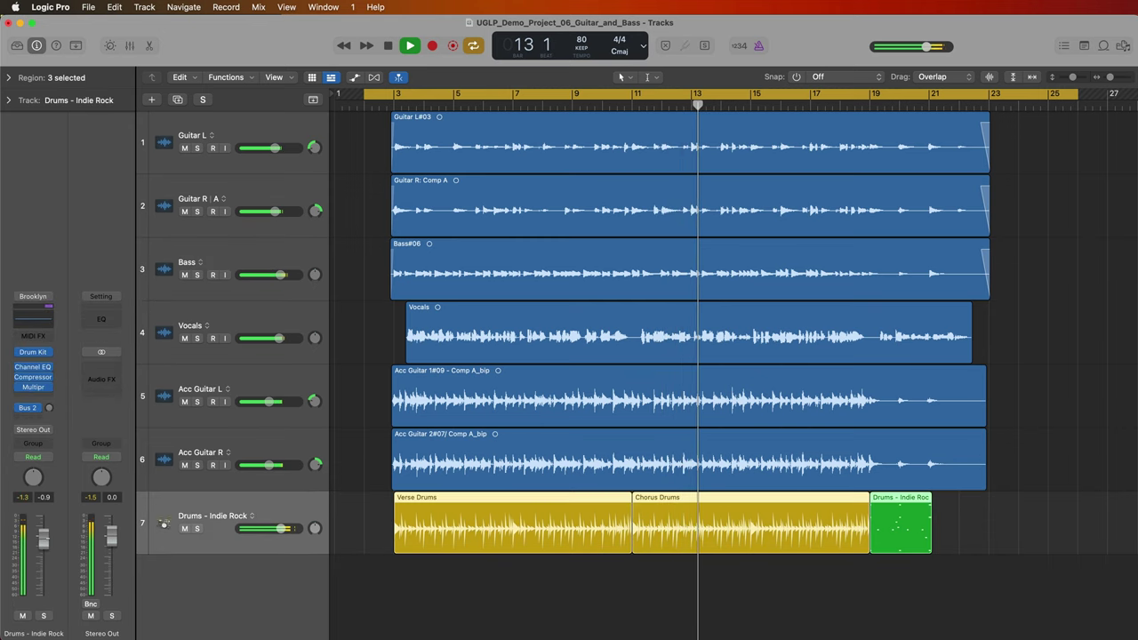
{"action": "scroll", "coordinate": [386, 610], "scroll_direction": "right", "scroll_amount": 1}
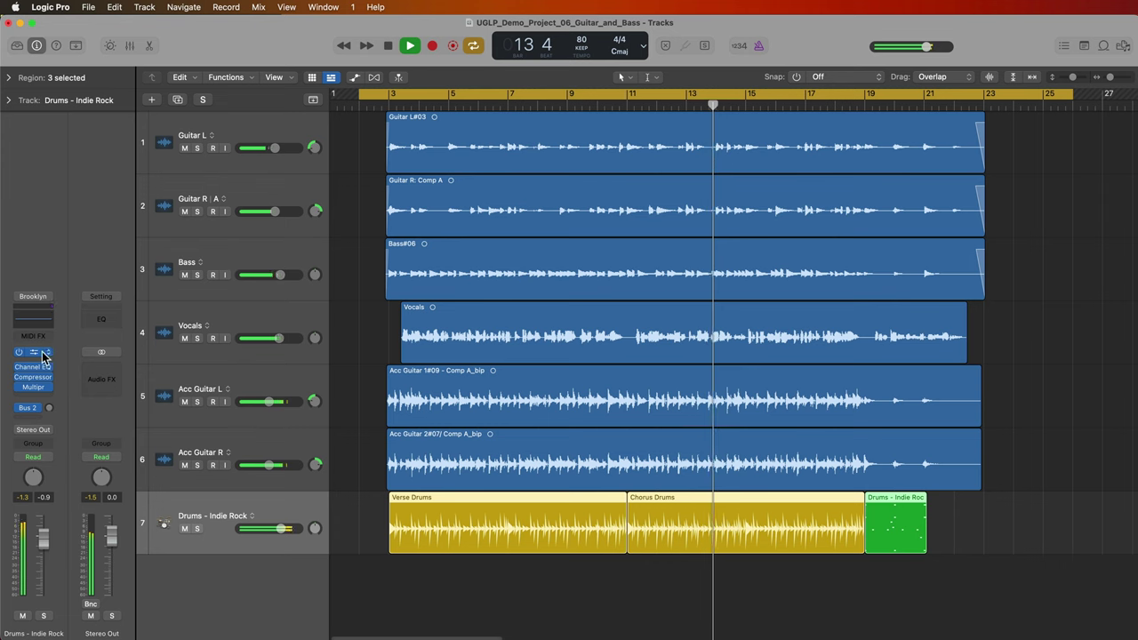
Open Drum Kit Designer with V, view the Kicks panel, then close the window
{"action": "key", "text": "v"}
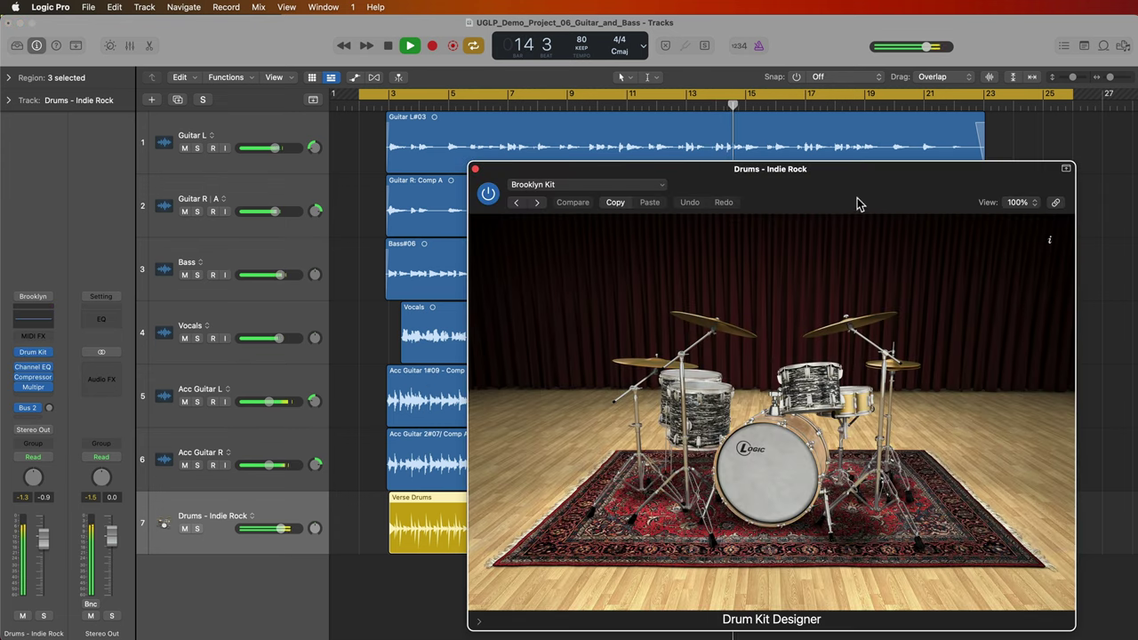
{"action": "left_click_drag", "start_coordinate": [859, 204], "coordinate": [745, 137]}
{"action": "left_click", "coordinate": [655, 409]}
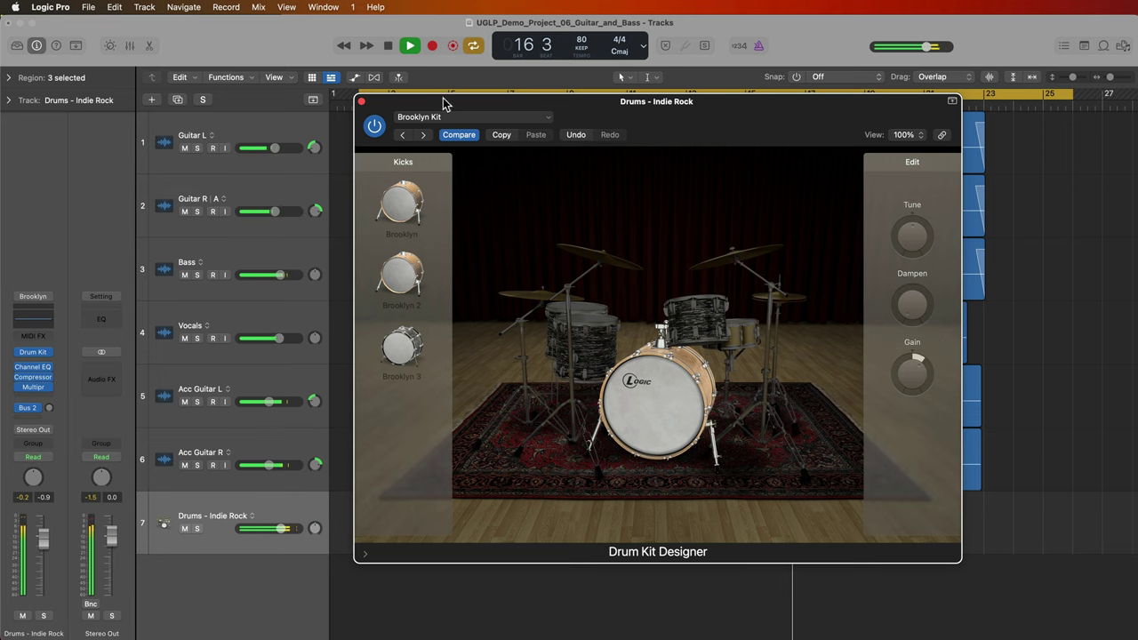
{"action": "left_click", "coordinate": [361, 102]}
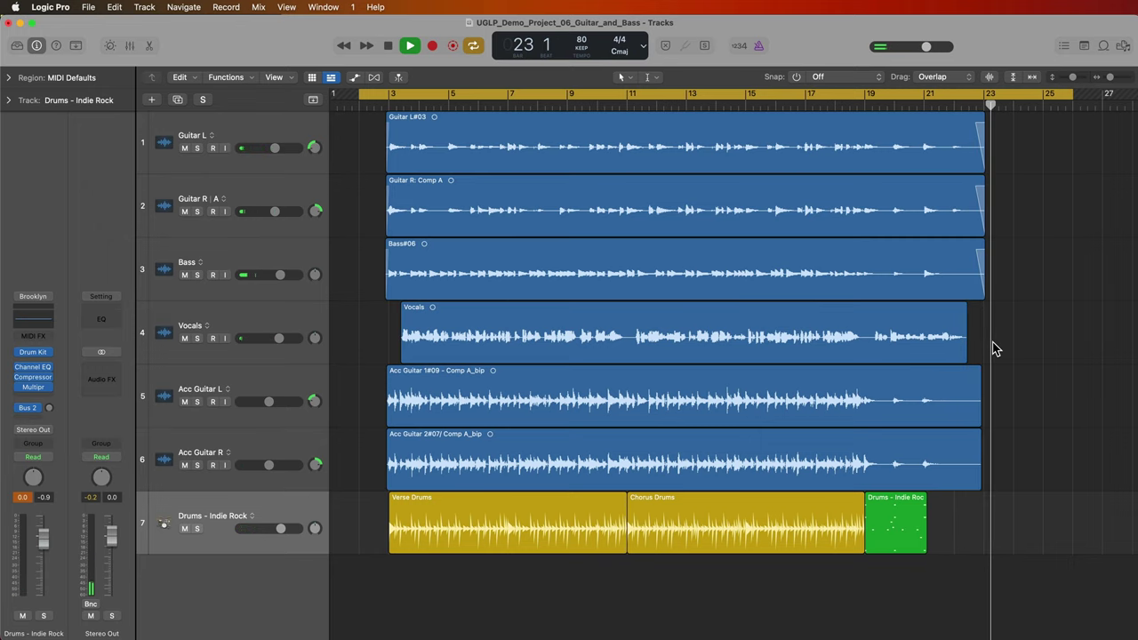
Stop playback at bar 23 and reset the clipped peak meter on the Drums channel strip
{"action": "key", "text": "space"}
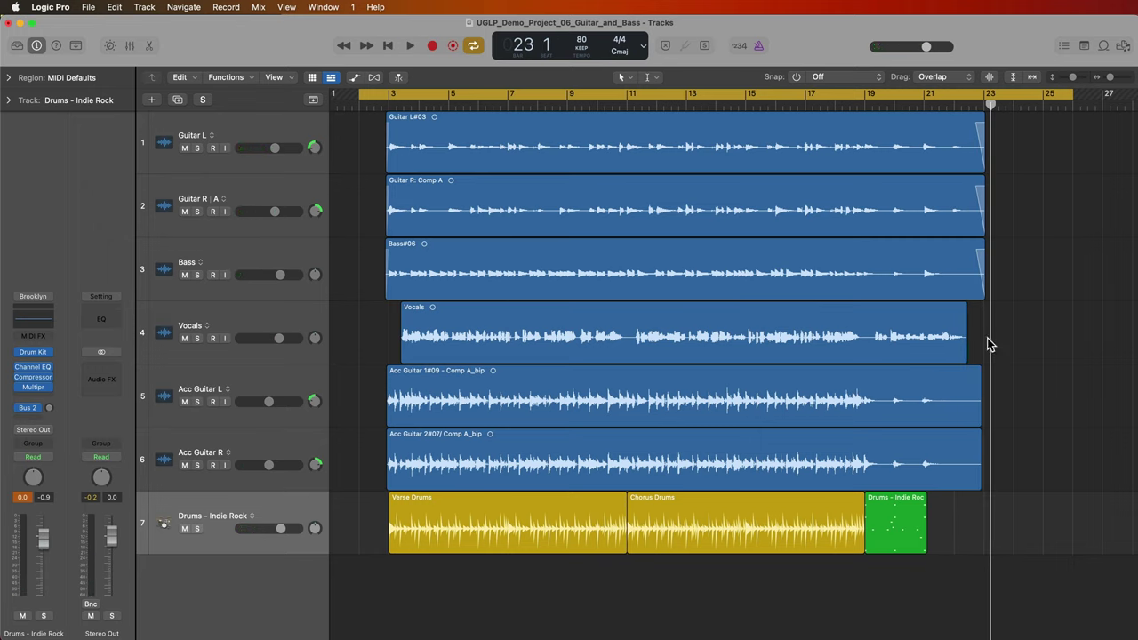
{"action": "left_click", "coordinate": [24, 500]}
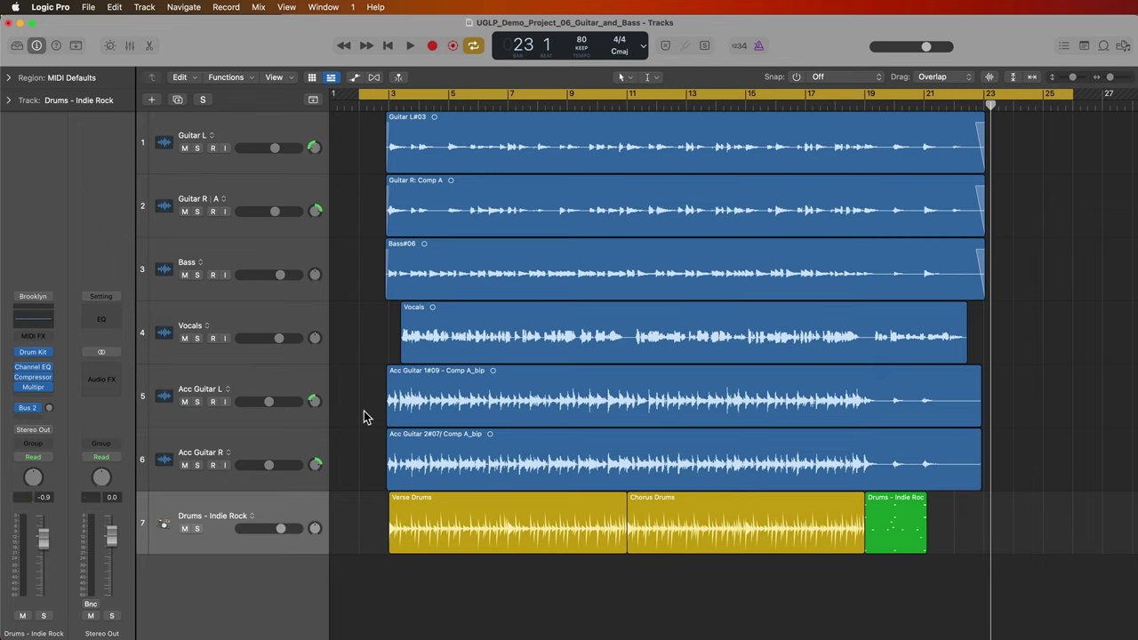